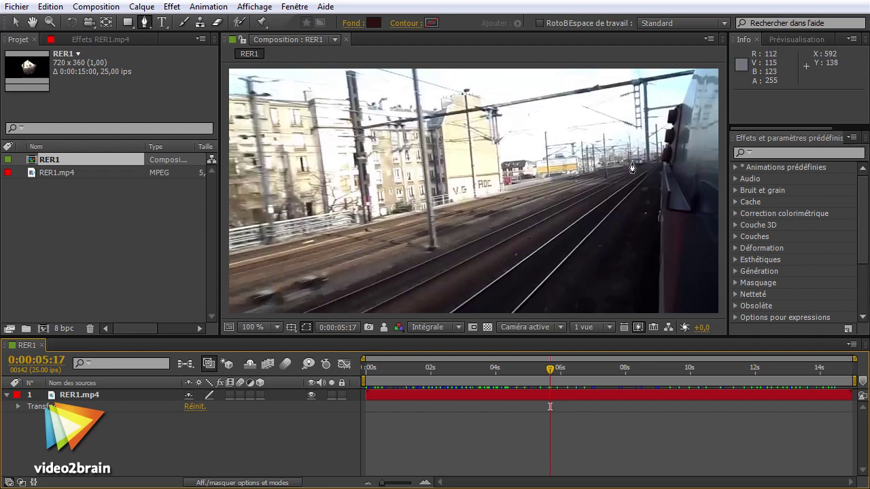
Select RER1.mp4 and draw a small ellipse mask near the frame centre with the Ellipse tool
left_click(125, 390)
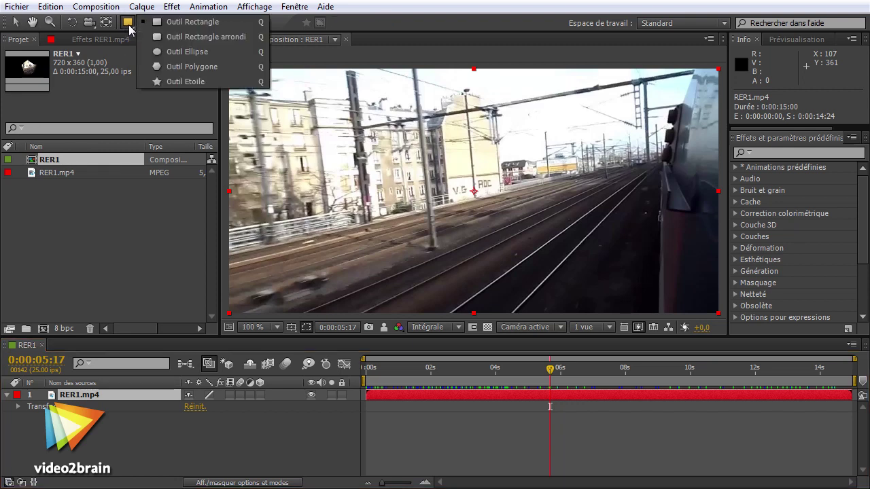
left_click_drag(129, 27, 193, 51)
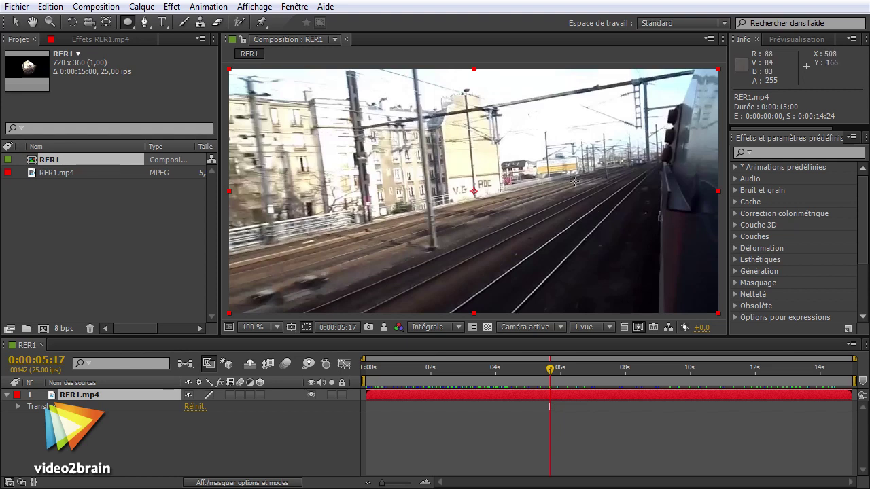
left_click_drag(439, 162, 466, 190)
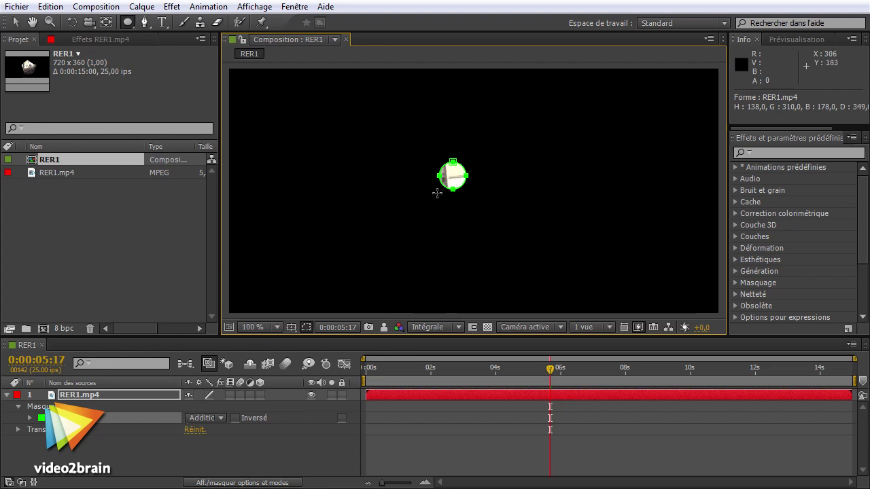
Set Masque 1's feather and expansion both to 80 pixels
left_click(29, 418)
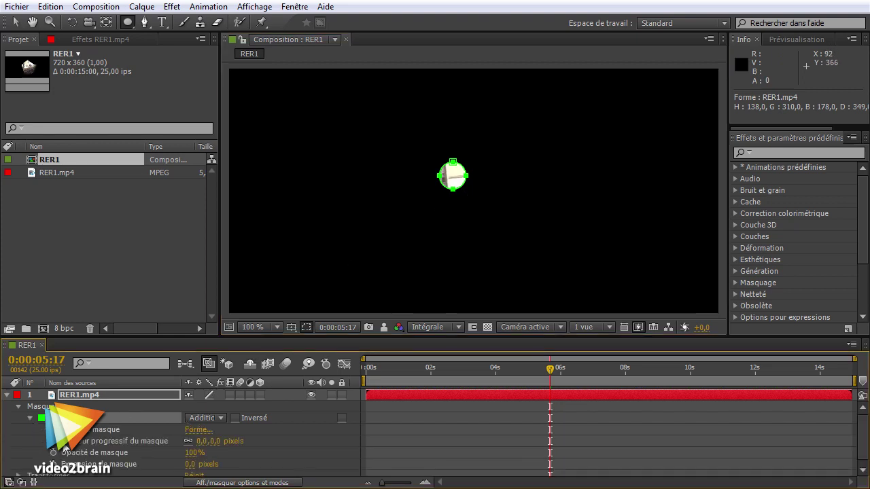
left_click(117, 441)
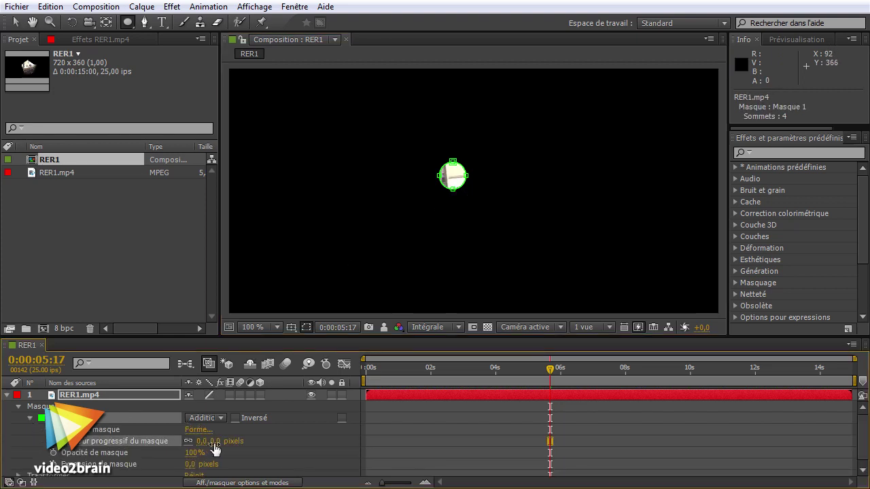
left_click_drag(214, 441, 262, 437)
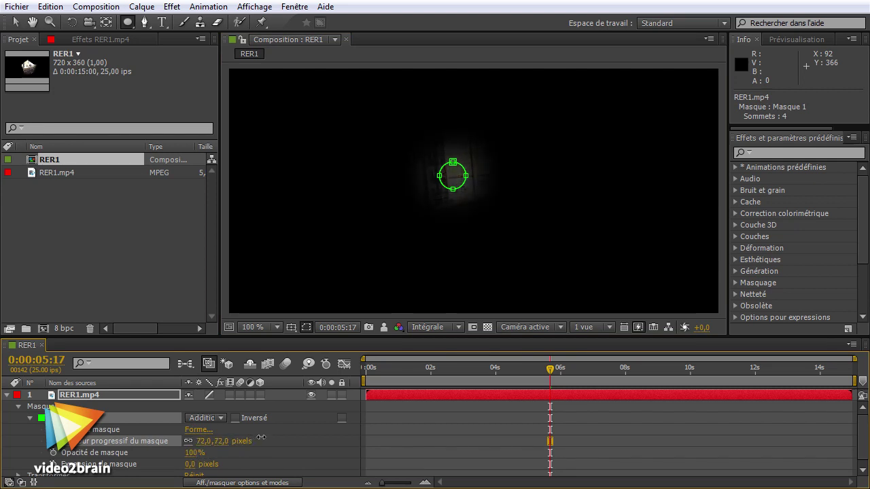
left_click(220, 443)
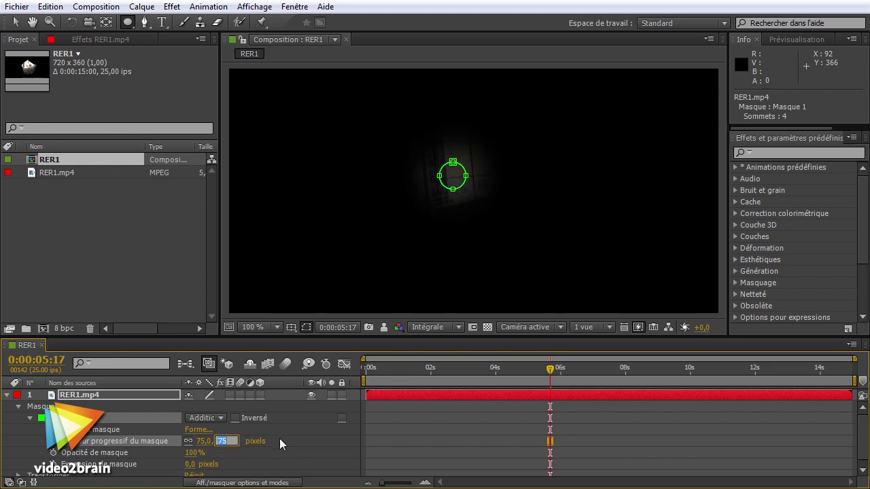
type("80")
left_click(324, 438)
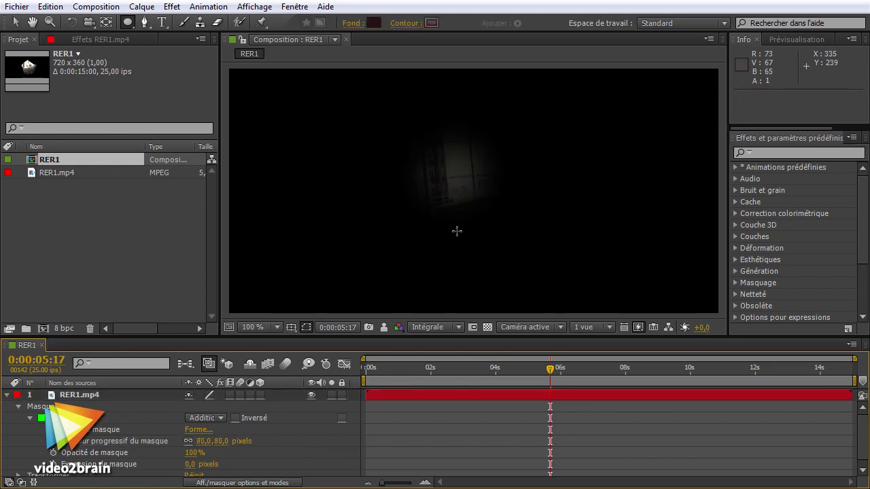
left_click(136, 417)
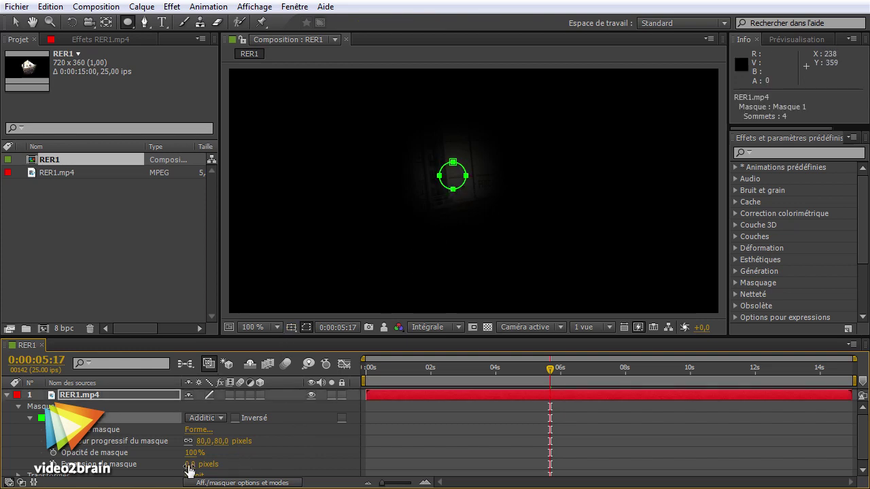
left_click(188, 464)
type("80")
key("Return")
Enlarge the mask around the graffiti using free transform
left_click(15, 21)
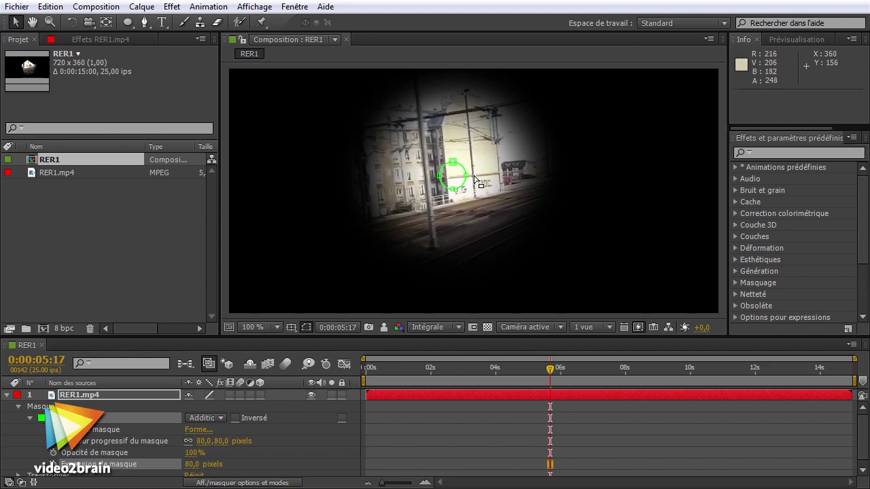
double_click(466, 178)
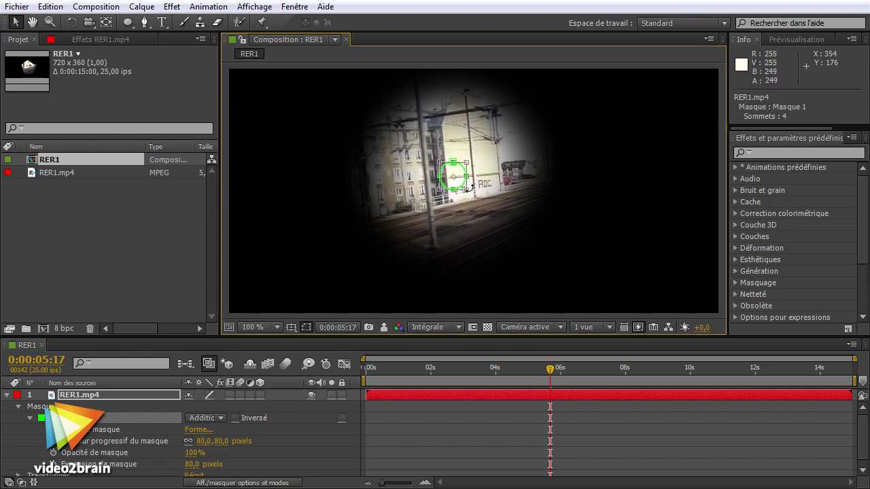
left_click_drag(466, 188, 517, 194)
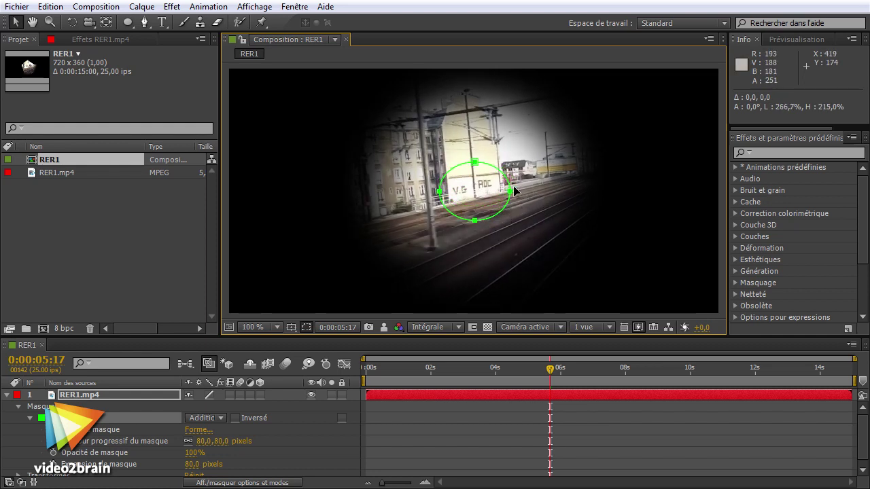
Delete the ellipse mask from the RER1.mp4 layer
left_click(193, 436)
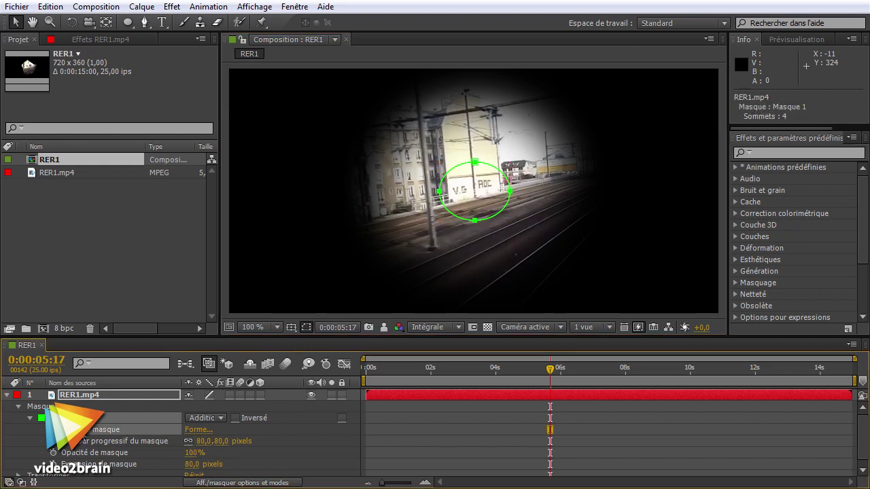
key("Delete")
left_click(127, 22)
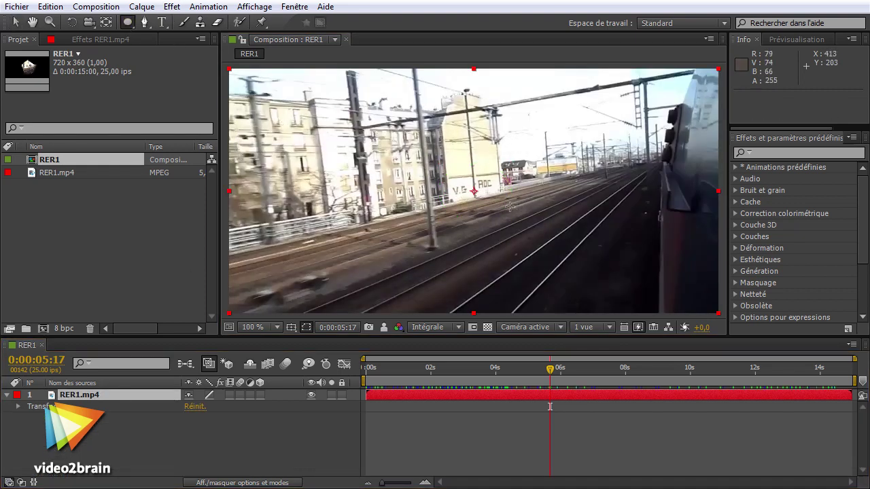
Draw a new ellipse mask and pull out a feather point with the Mask Feather tool
left_click_drag(487, 178, 522, 216)
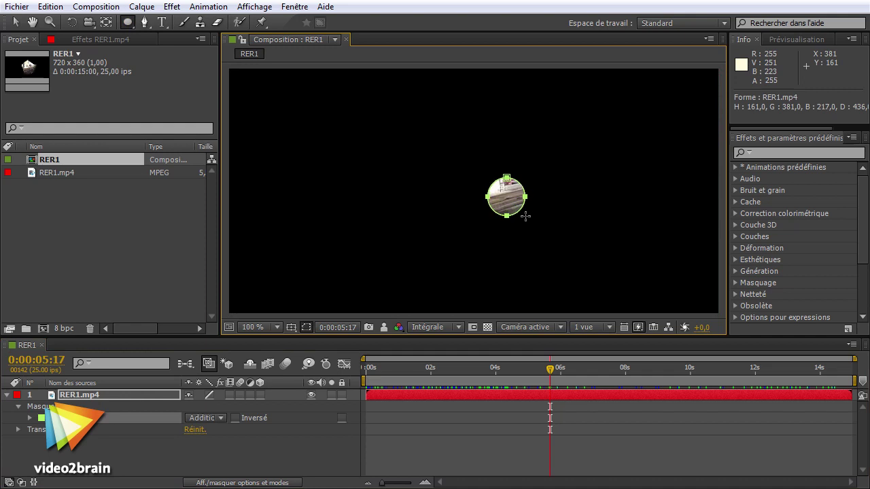
left_click(143, 27)
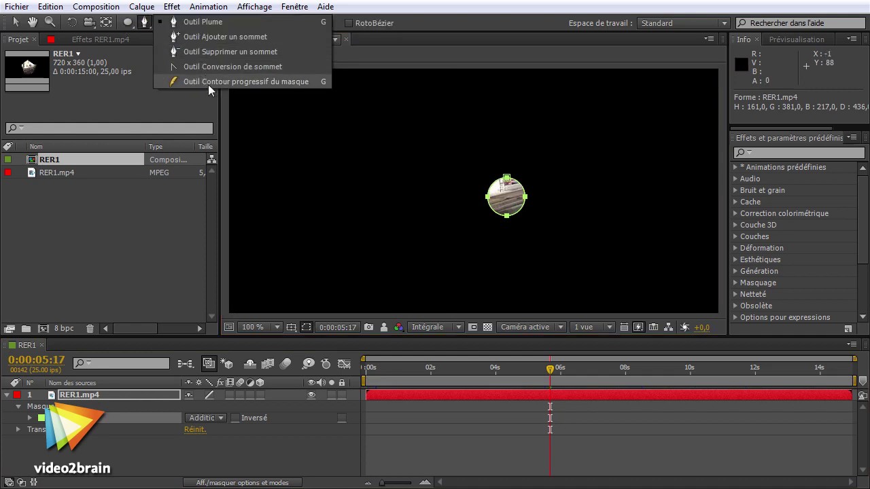
left_click(287, 82)
mouse_move(527, 184)
left_mouse_down()
mouse_move(613, 140)
mouse_move(604, 155)
left_mouse_up()
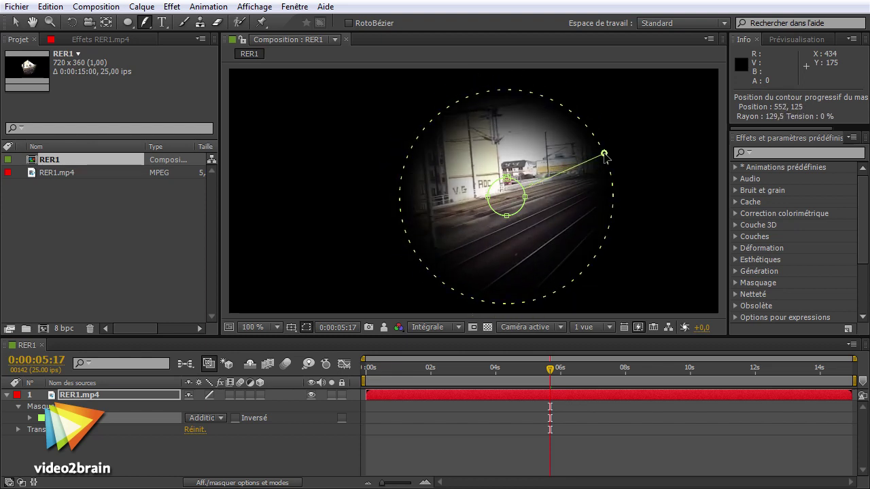
Resize the ellipse mask into a larger shape using free transform
key("v")
double_click(494, 210)
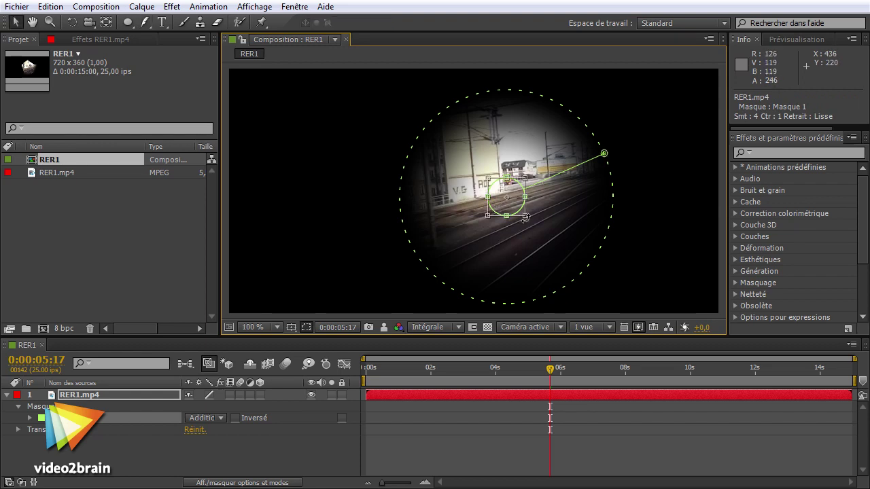
mouse_move(525, 216)
left_mouse_down()
mouse_move(599, 237)
mouse_move(499, 198)
left_mouse_up()
key("Return")
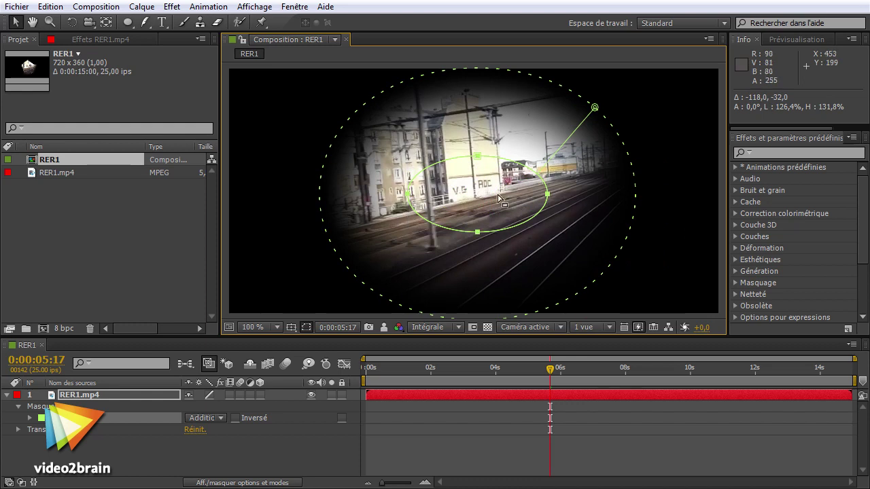
Adjust the feather points, pulling one inward and tightening the outer feather
left_click(145, 22)
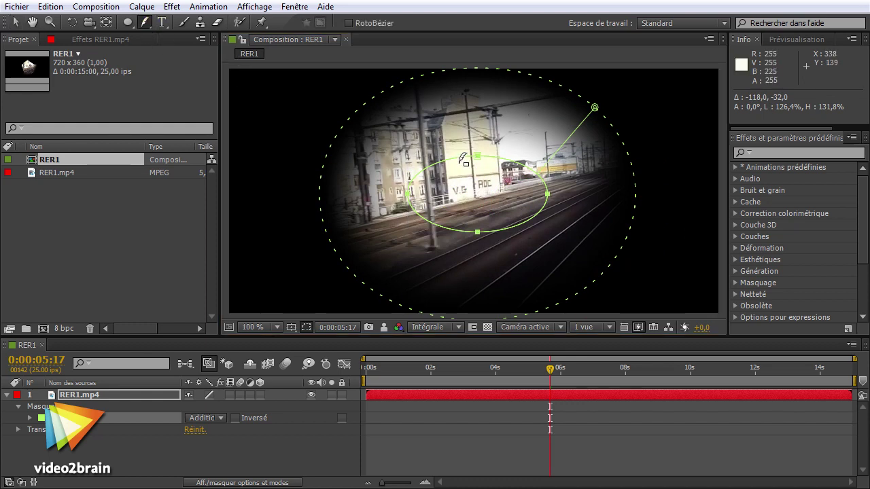
left_click_drag(458, 164, 464, 175)
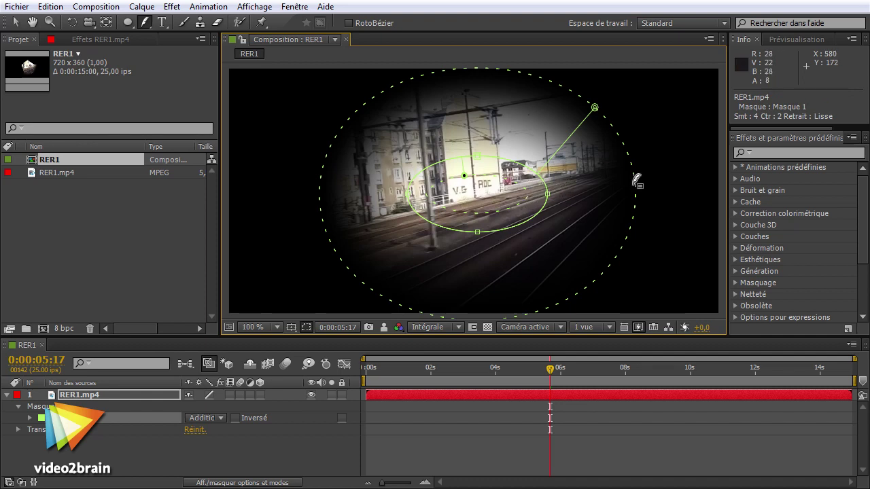
left_click_drag(595, 108, 582, 141)
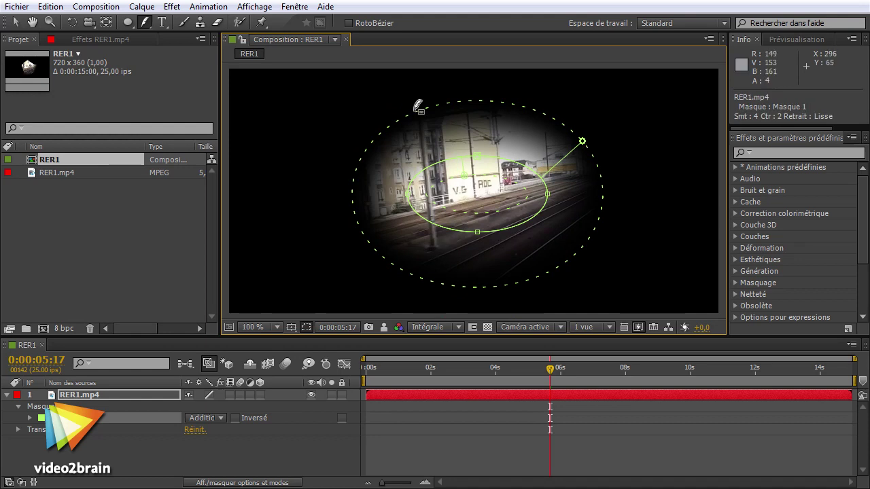
Switch between the Pen and Mask Feather tools with the flyout and G, ending on Pen
left_click(145, 24)
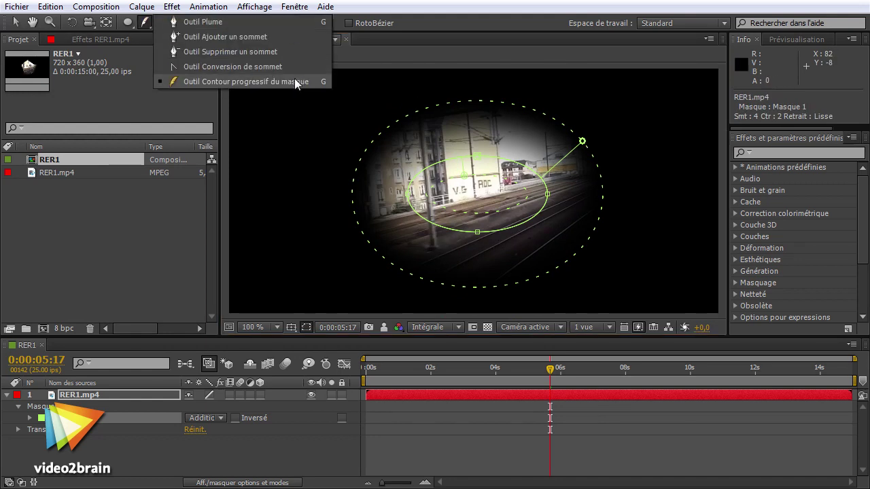
left_click(177, 22)
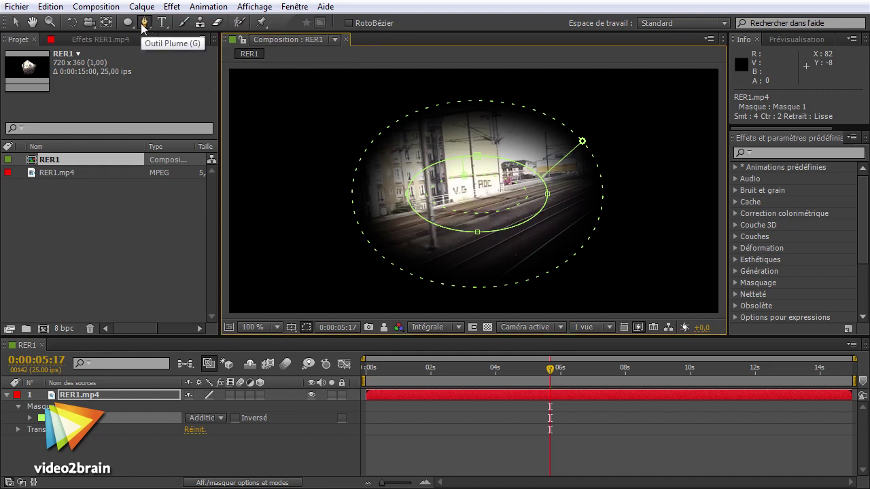
key("g")
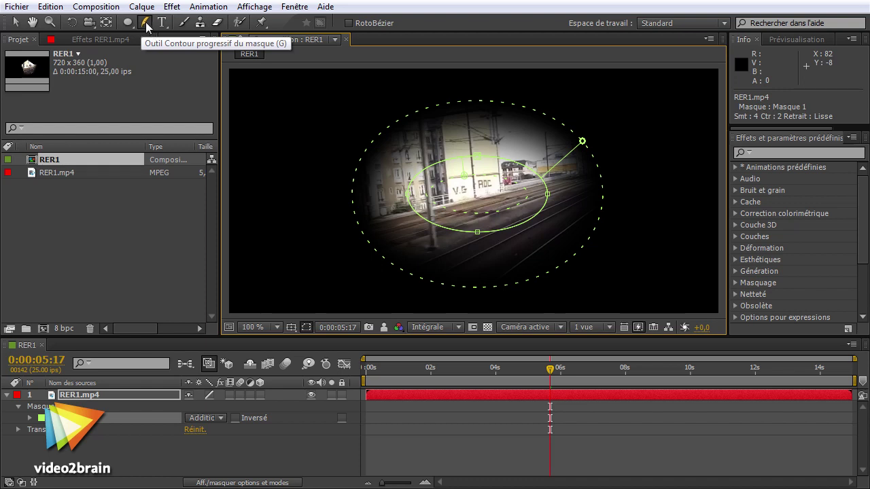
key("g")
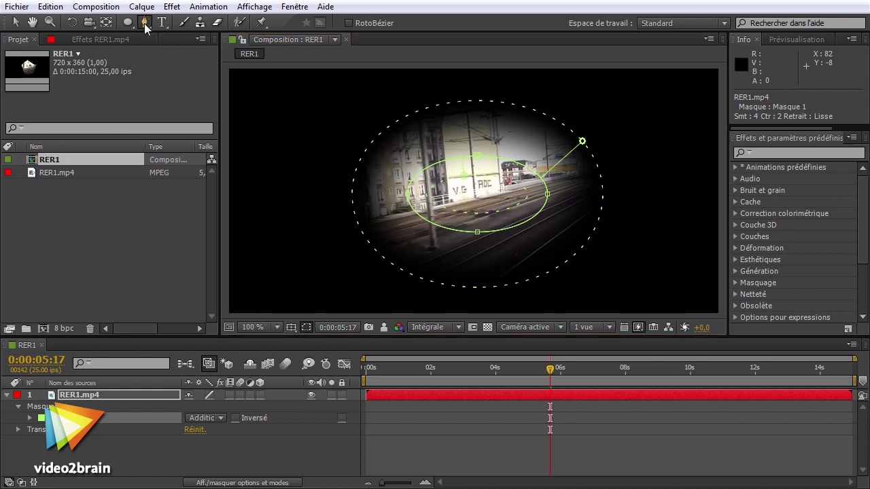
left_click(145, 26)
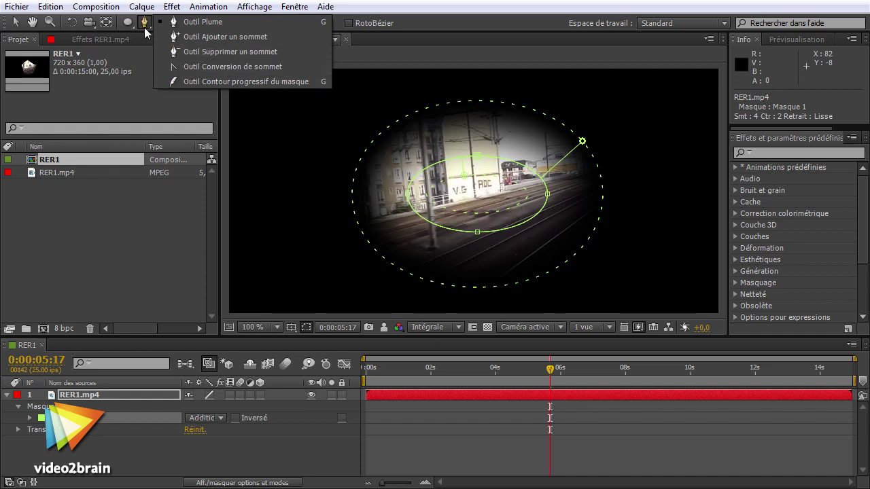
left_click(144, 27)
Turn off the General preference that makes the Pen shortcut alternate with Mask Feather
left_click(49, 10)
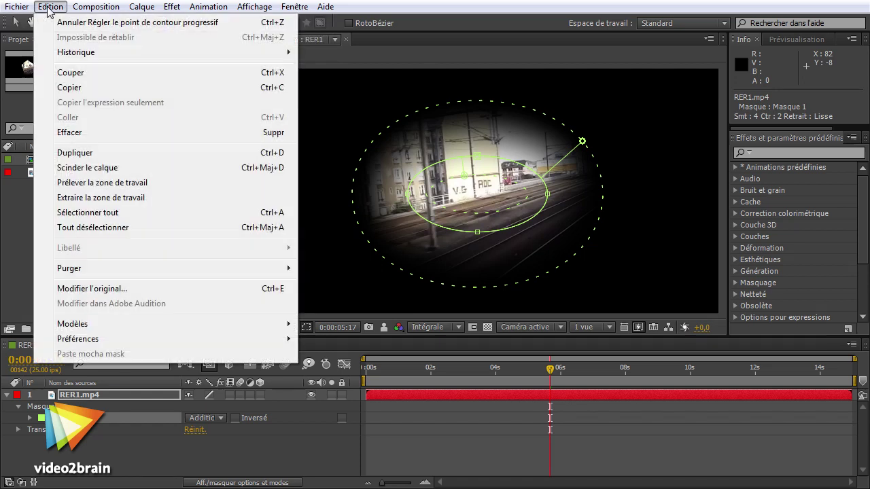
mouse_move(130, 337)
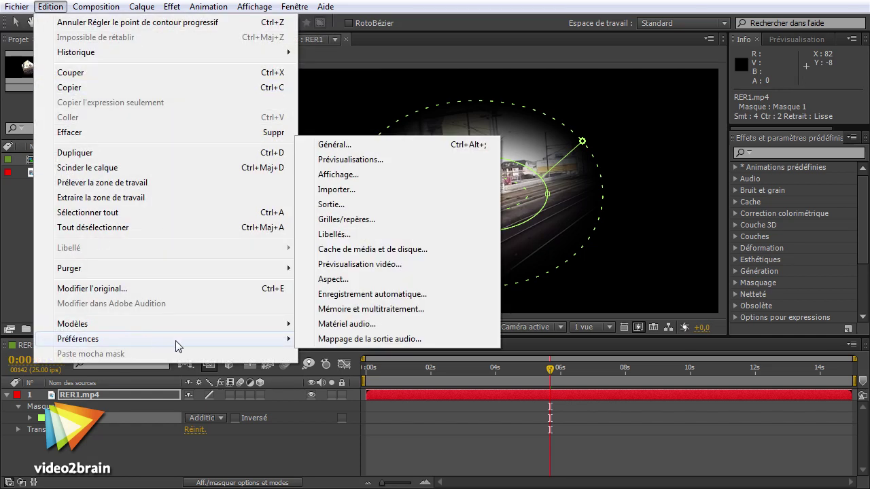
left_click(398, 143)
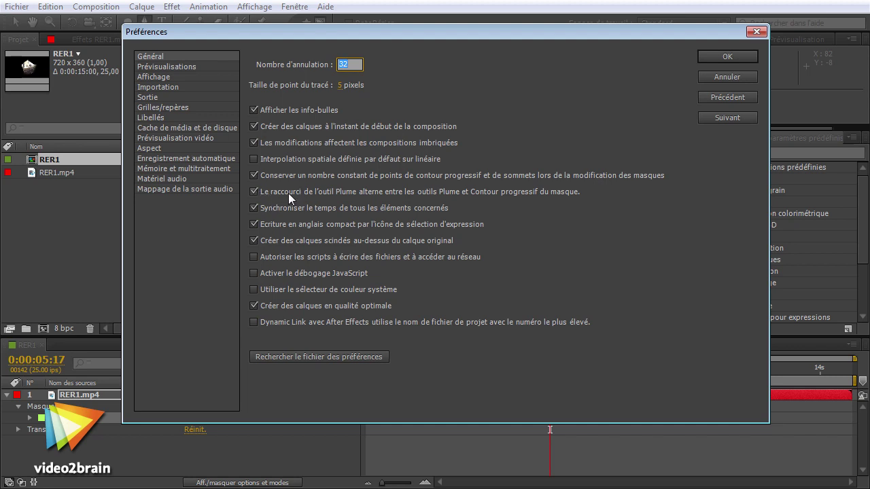
left_click(254, 191)
left_click(727, 57)
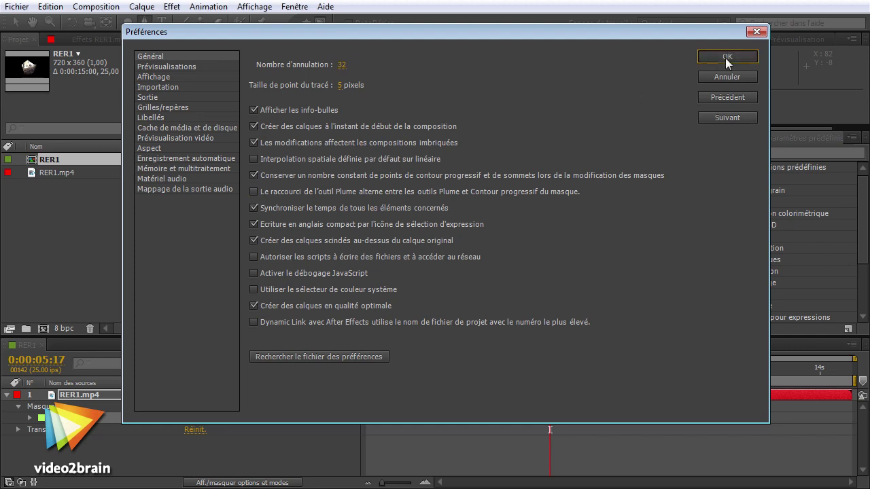
Check the Pen tool flyout, keeping the Pen tool selected
left_click_drag(143, 22, 286, 81)
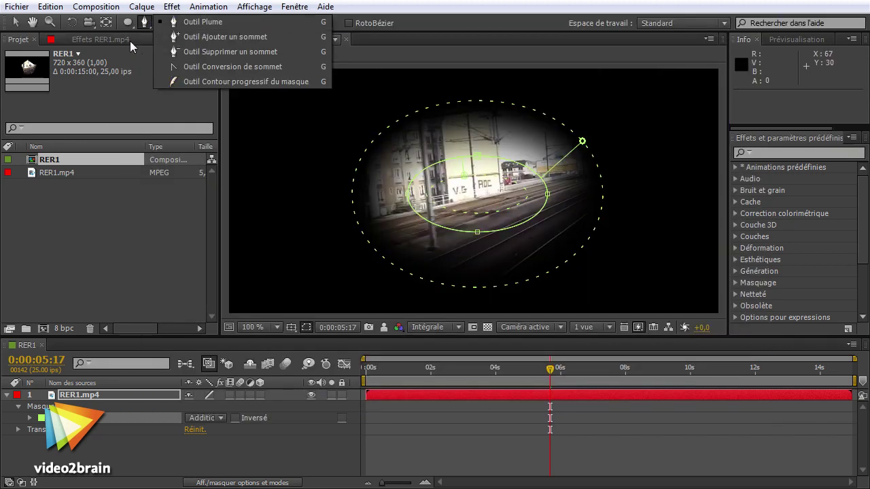
left_click(143, 22)
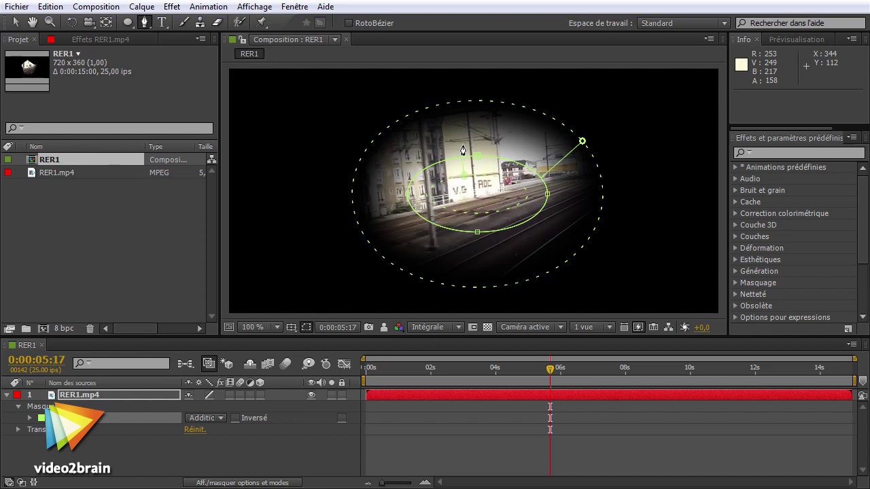
key("ctrl")
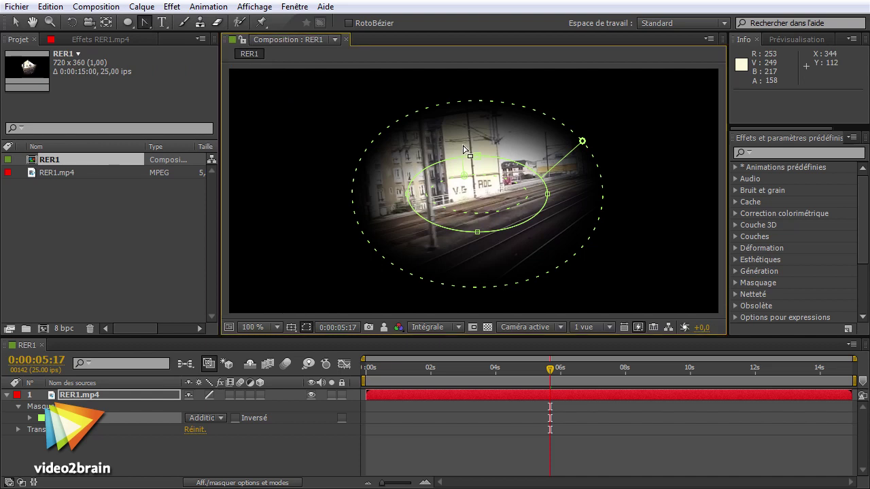
left_click(52, 7)
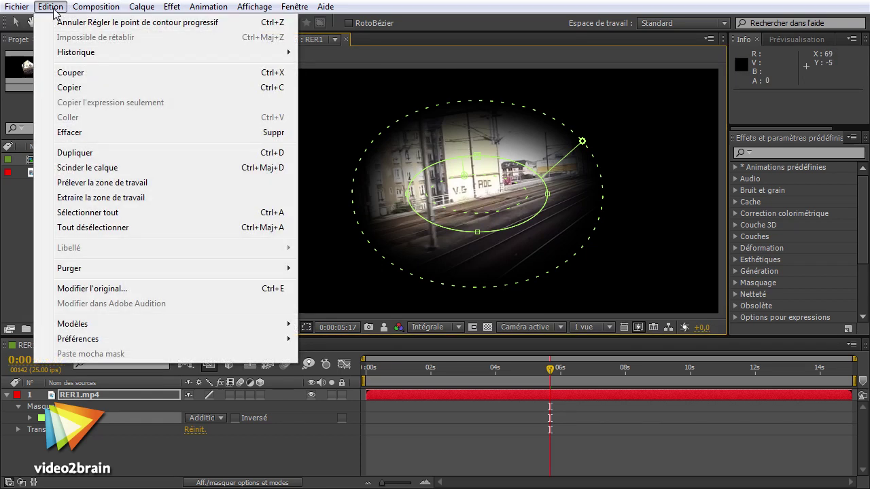
Re-check the Pen shortcut alternation option in General preferences, then view the Aspect category
mouse_move(152, 339)
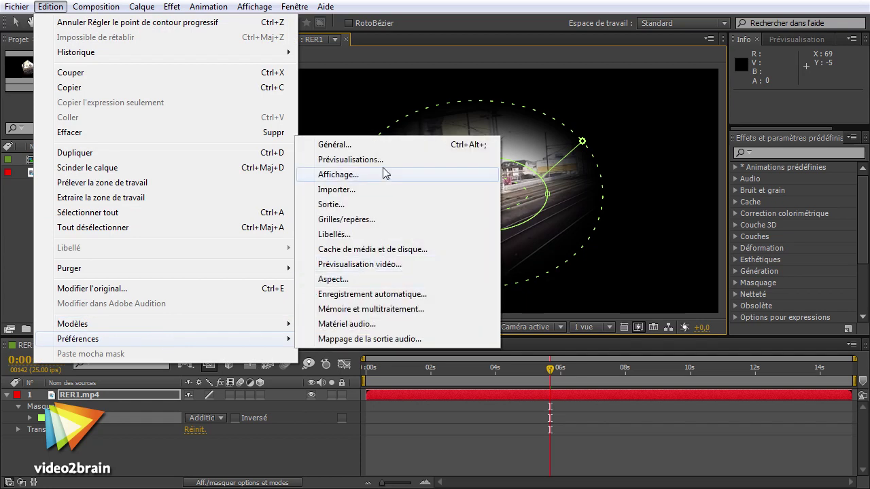
left_click(381, 146)
left_click(258, 191)
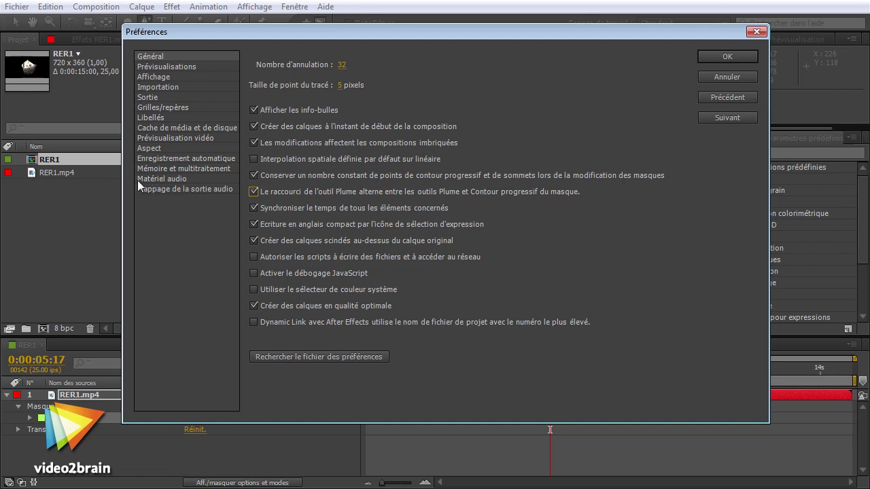
left_click(152, 148)
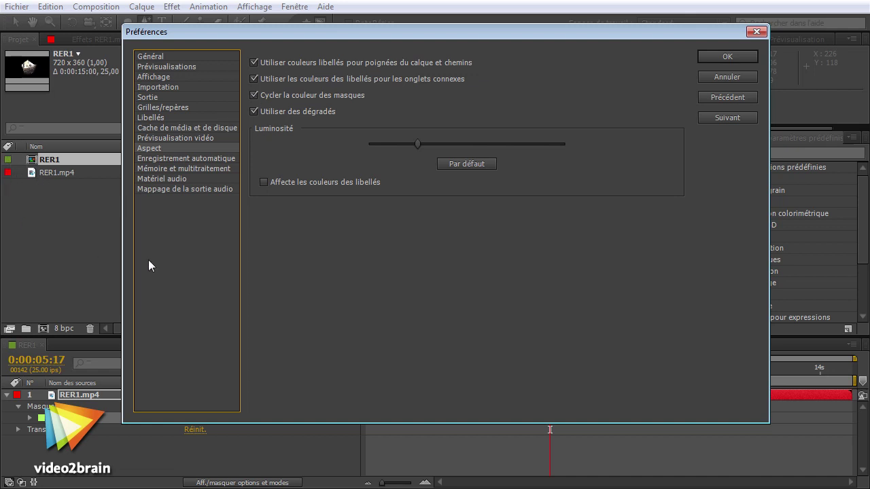
left_click(151, 117)
Close Preferences and try feather points at the upper right, lower right and left
key("Return")
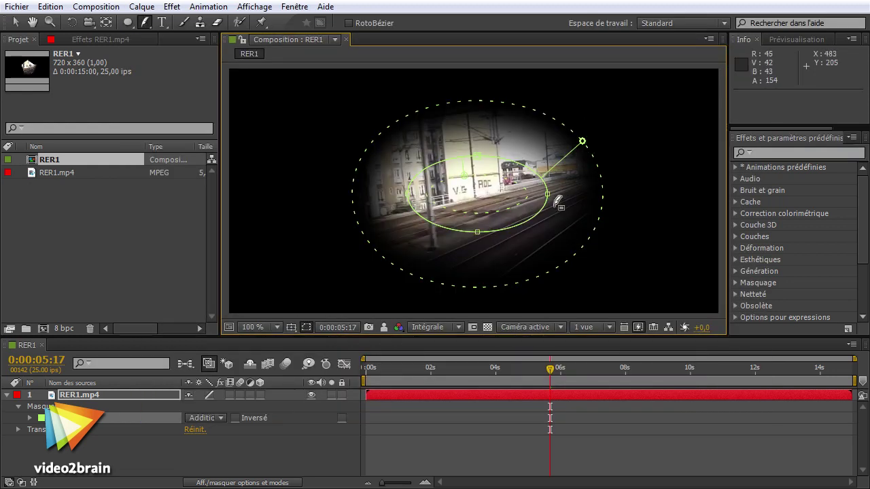
left_click_drag(582, 141, 618, 181)
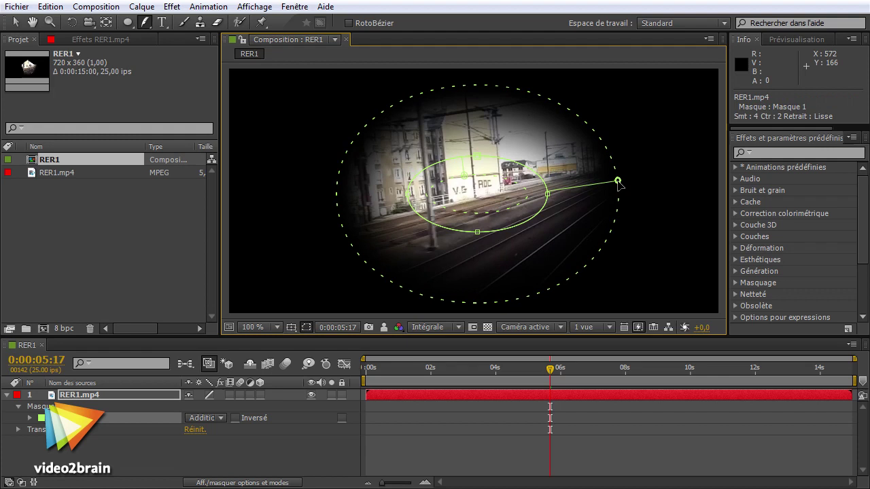
key("ctrl+z")
left_click_drag(546, 174, 570, 175)
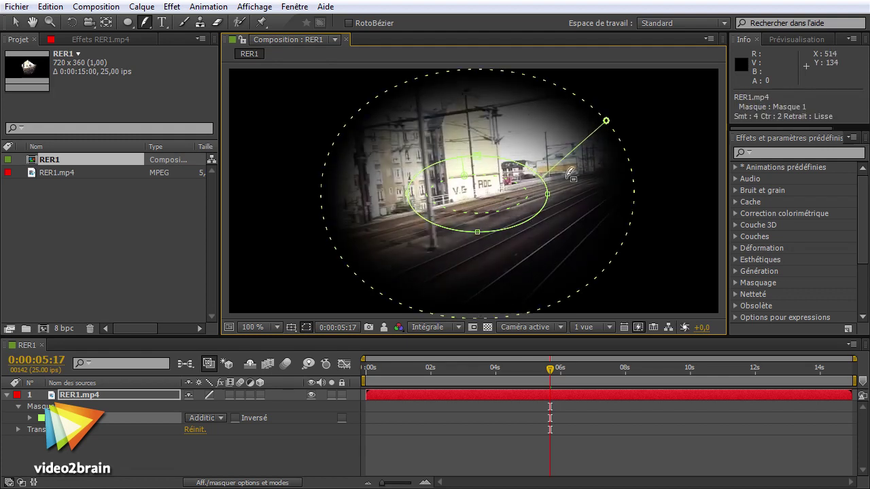
left_click_drag(536, 219, 568, 254)
left_click_drag(407, 196, 389, 197)
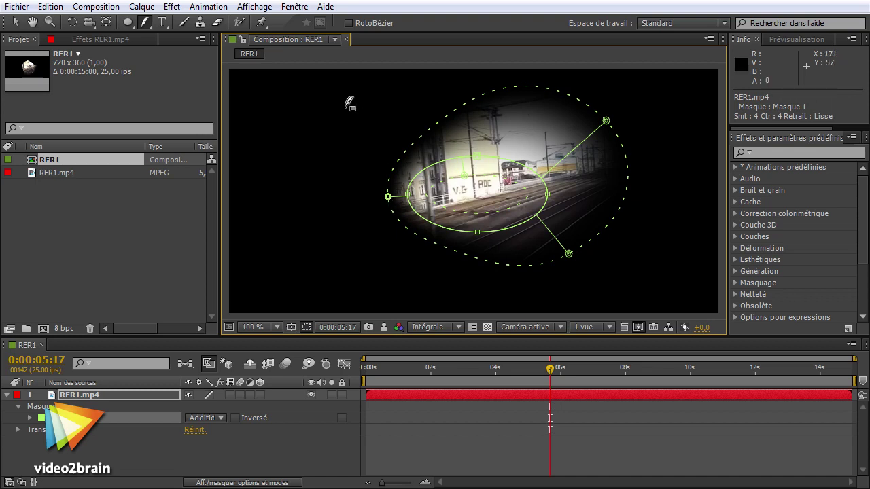
Clear all feather points, then add a wide upper-right feather and pull the left side close
left_click_drag(336, 82, 654, 285)
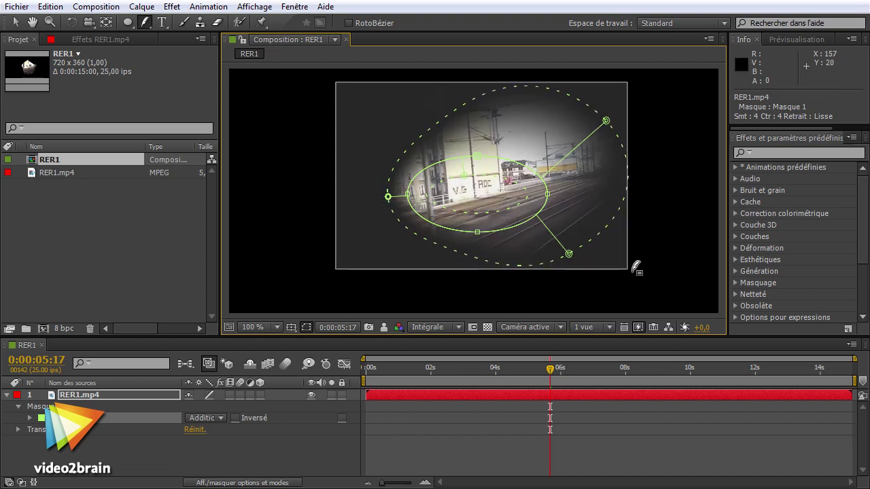
key("Delete")
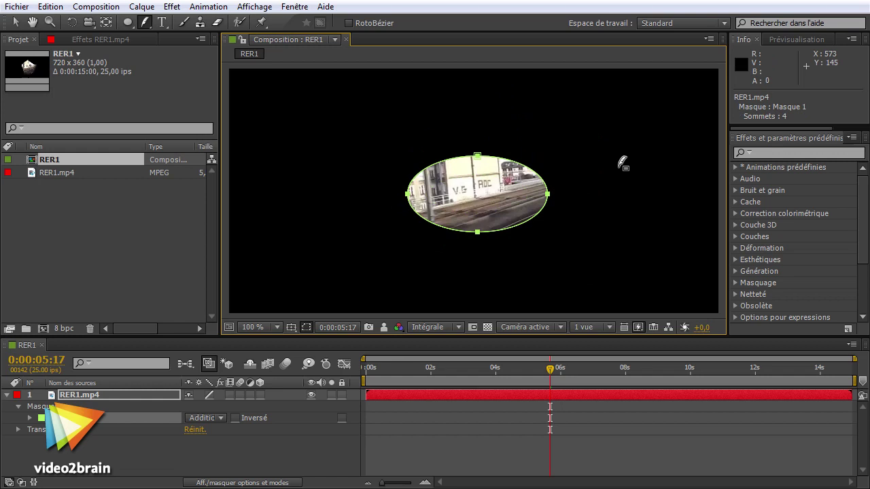
left_click_drag(537, 169, 599, 126)
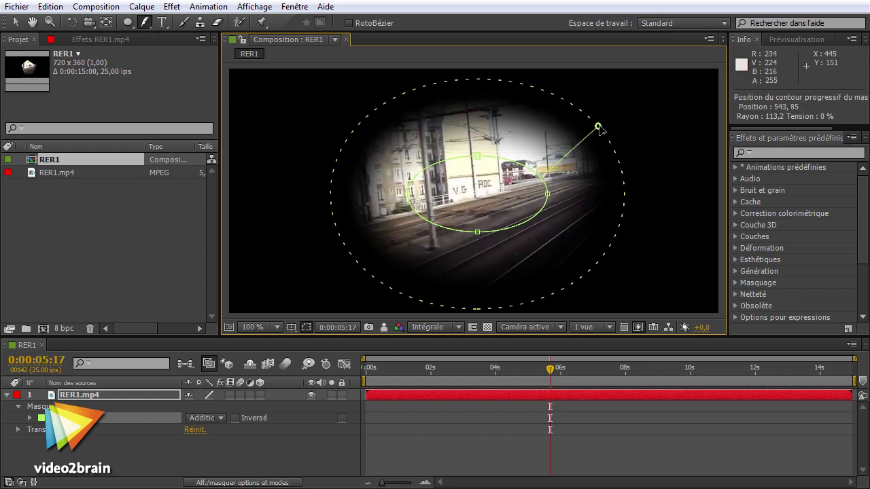
left_click_drag(403, 201, 394, 198)
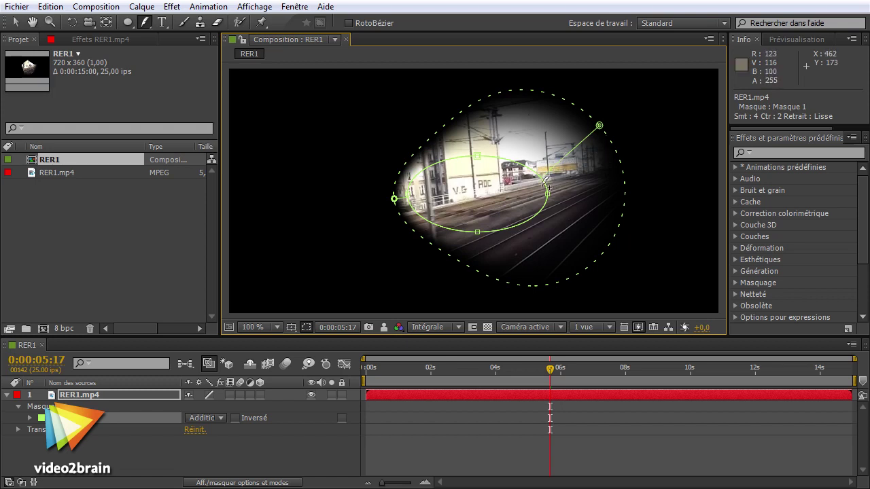
Set the feather falloff to Linéaire via Calque > Masque > Retrait du contour progressif
left_click(142, 8)
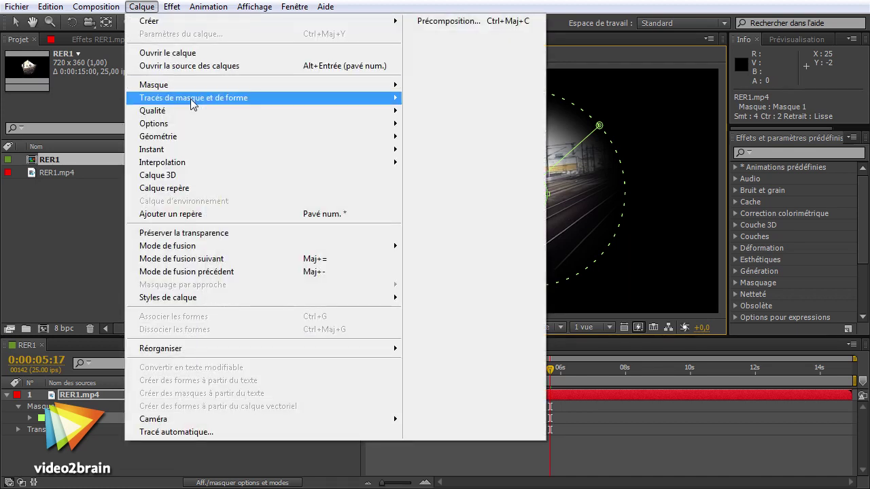
mouse_move(194, 90)
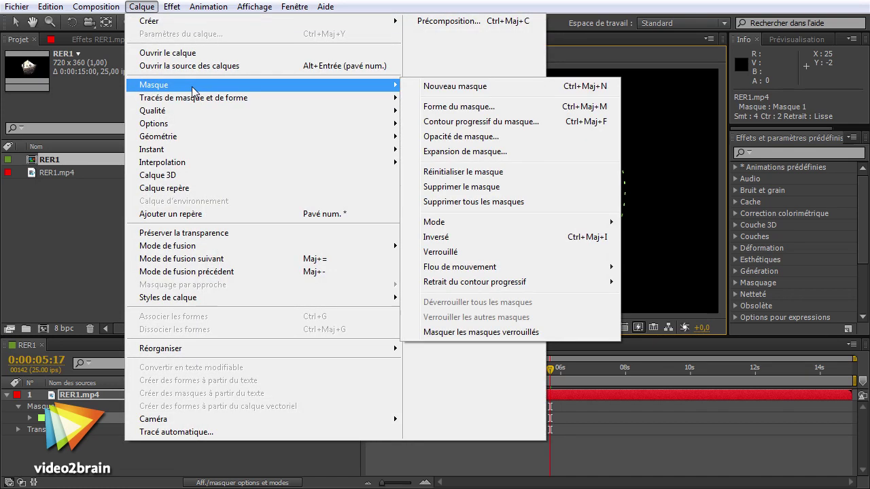
mouse_move(496, 287)
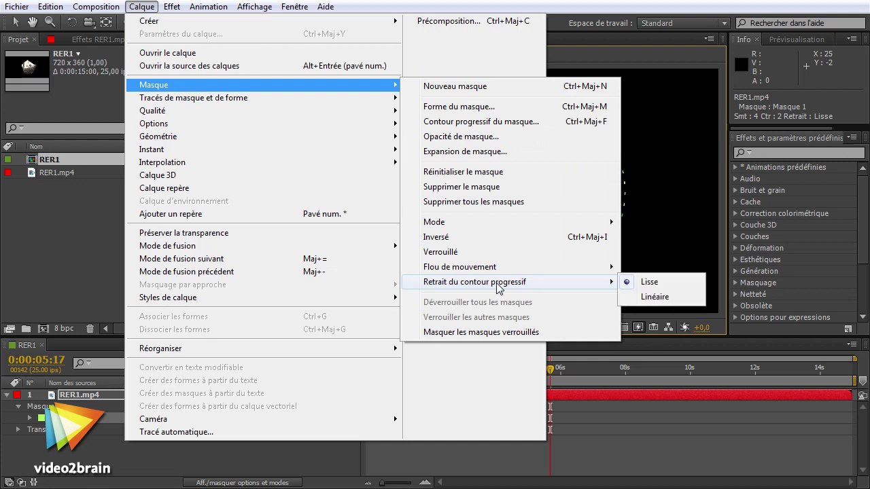
left_click(651, 297)
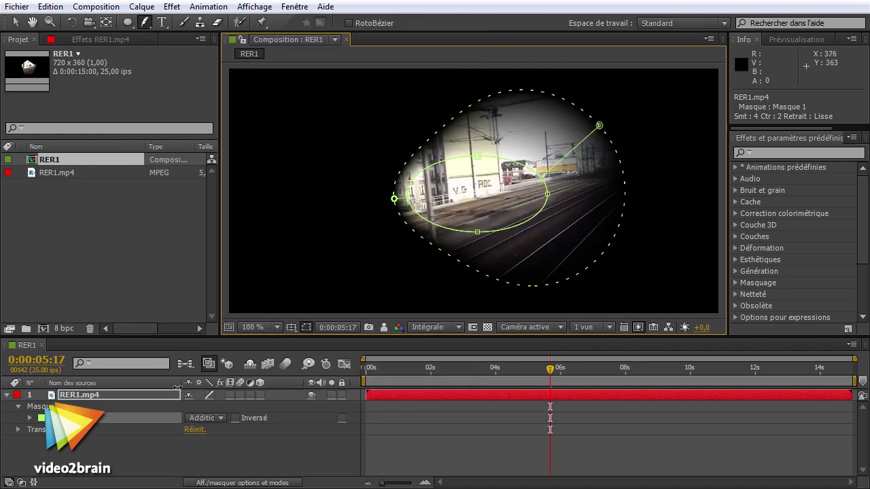
Open RER1.mp4 in the Layer panel and compare its alpha matte with the video
double_click(90, 395)
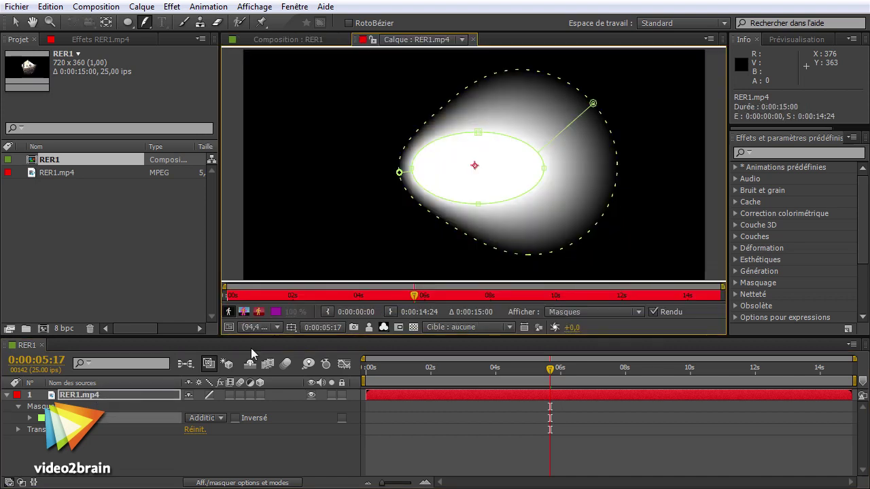
left_click(227, 314)
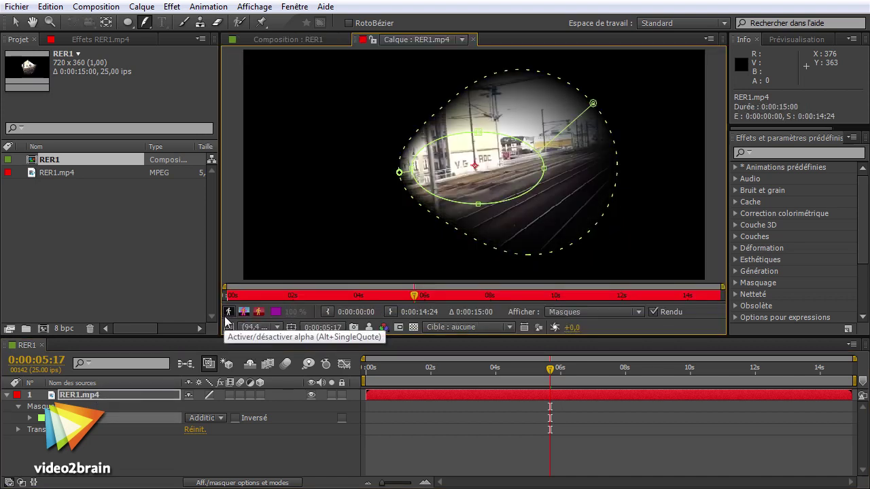
left_click(228, 315)
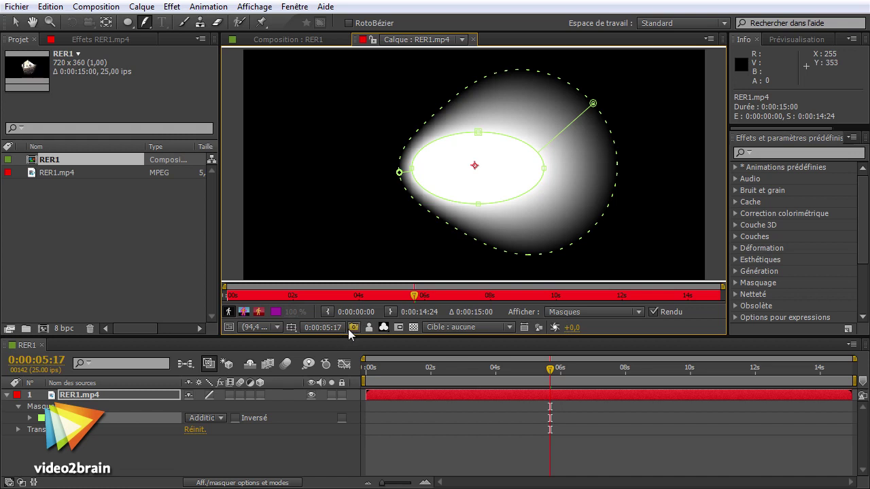
Set the mask feather falloff back to Lisse
left_click(141, 6)
mouse_move(205, 101)
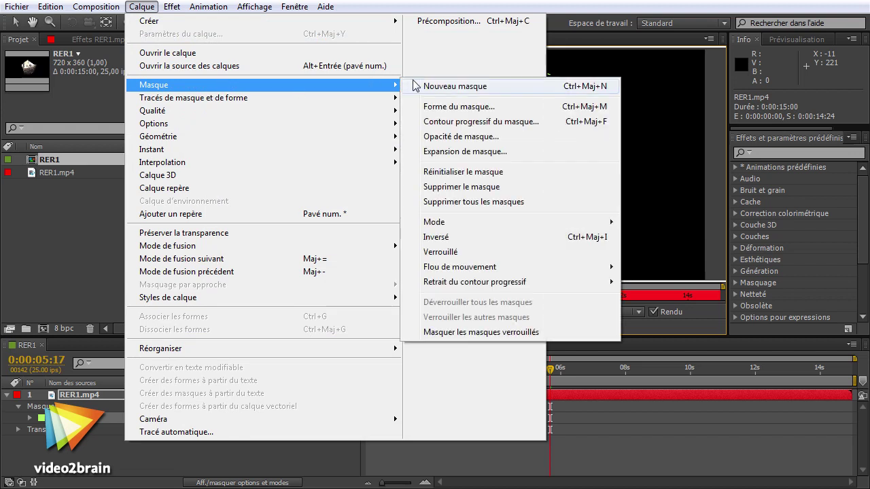
mouse_move(475, 285)
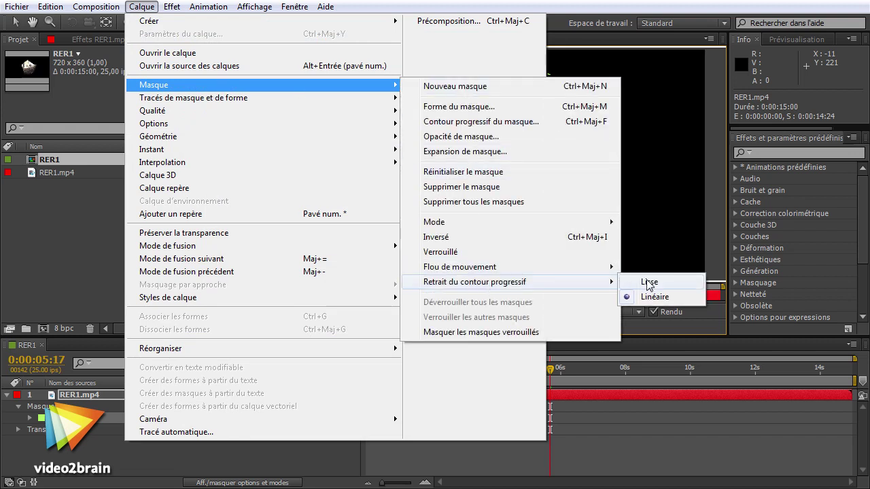
left_click(648, 283)
Toggle the snapshot comparison to check the feather against the stored view
left_click(369, 328)
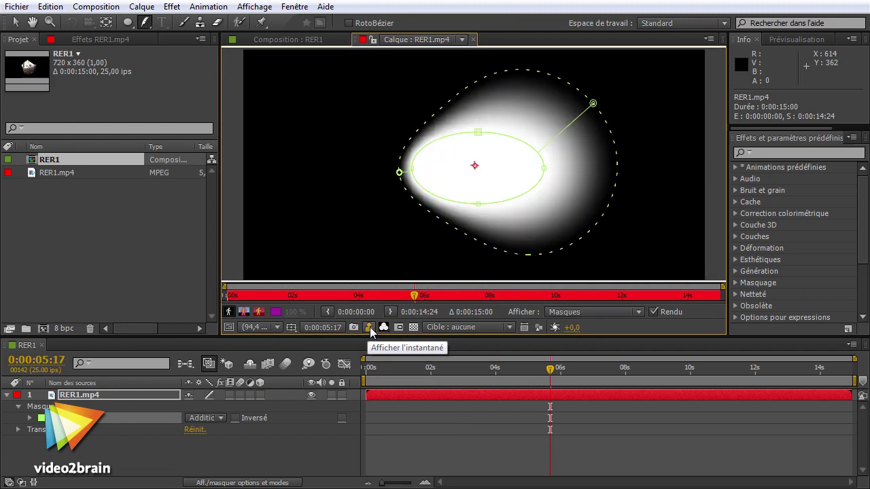
left_click(370, 328)
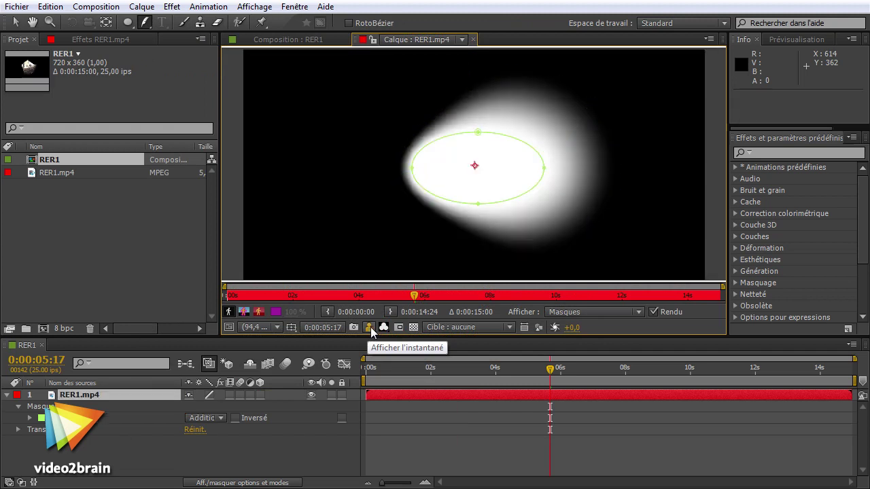
left_click(369, 327)
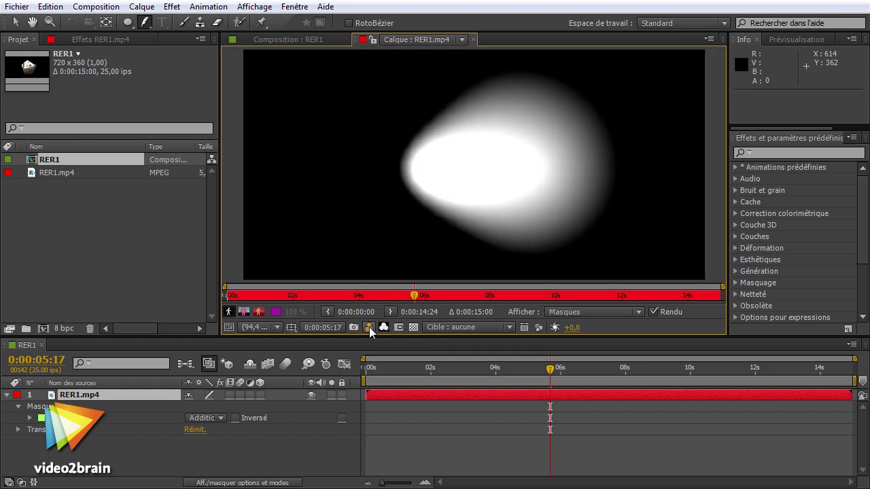
left_click(370, 328)
Reveal the mask path and feather points, browse Masque commands, and return to Composition : RER1
left_click(142, 7)
mouse_move(182, 98)
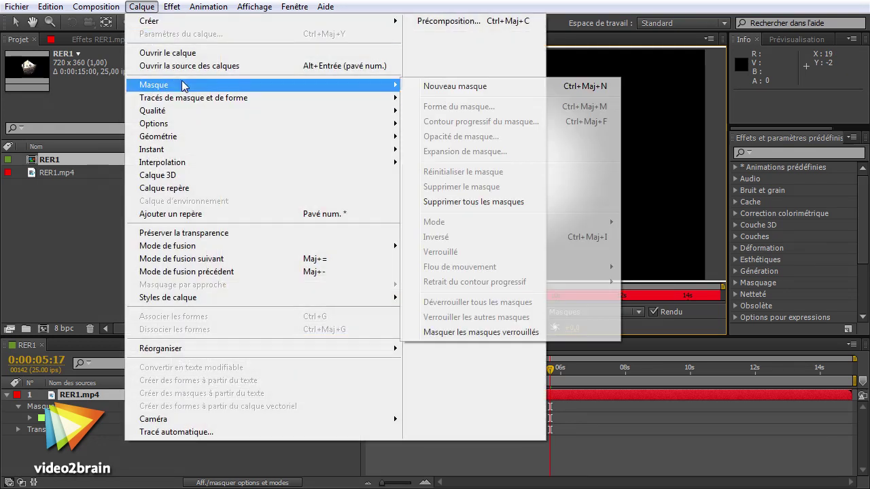
double_click(40, 418)
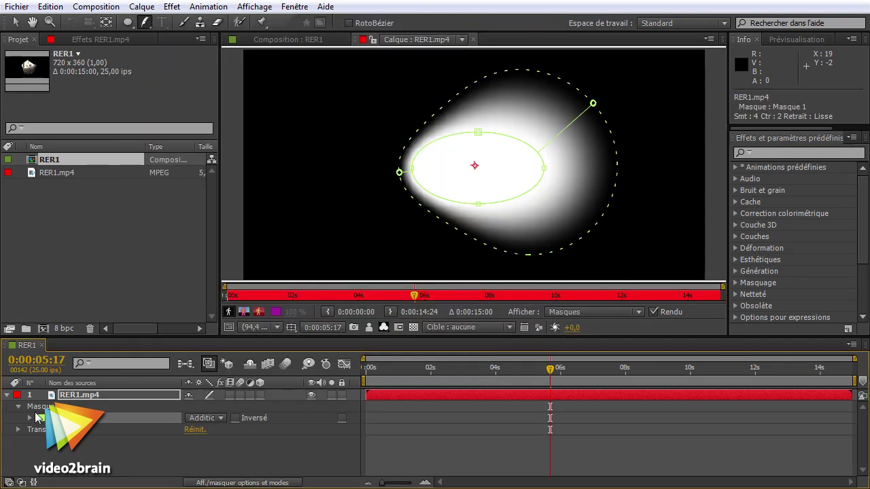
left_click(141, 7)
mouse_move(191, 84)
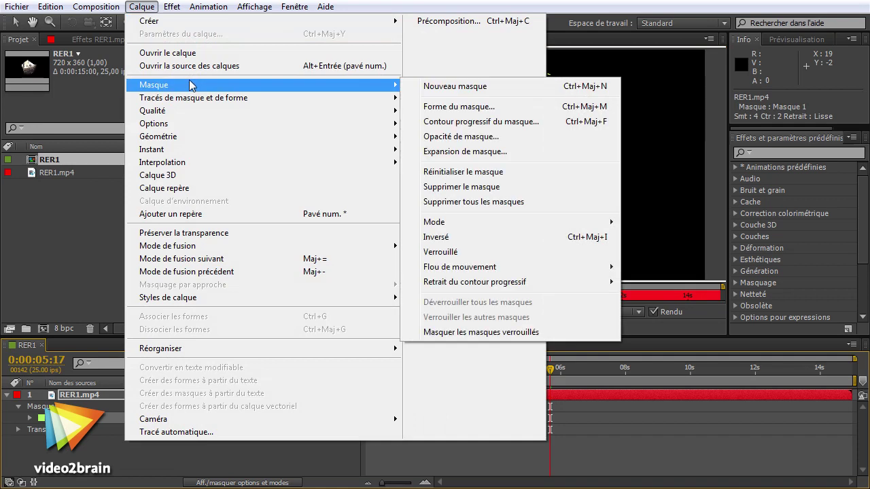
left_click(659, 297)
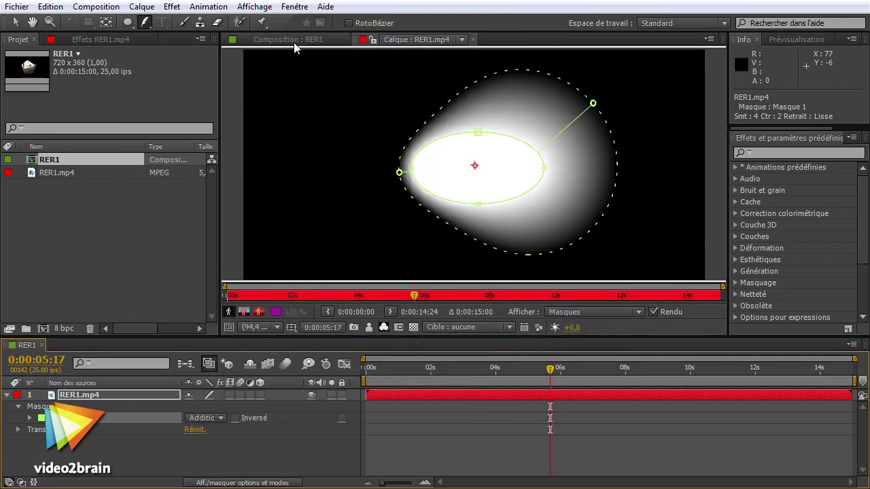
left_click(294, 41)
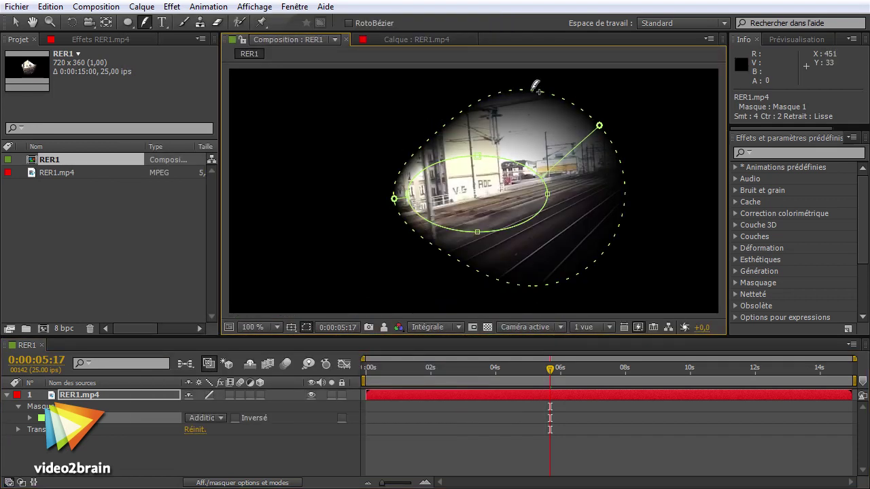
Hide the feather boundaries in Options d'affichage, then reposition the upper-right and left feather points
left_click(709, 40)
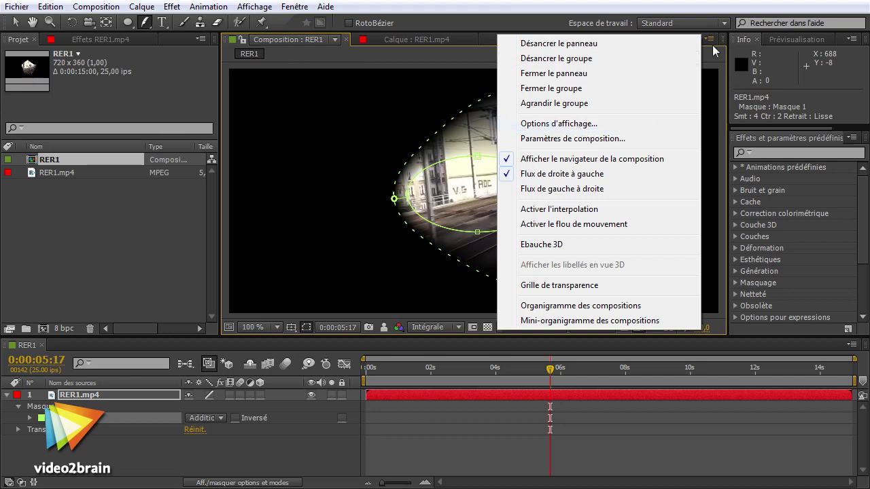
left_click(592, 125)
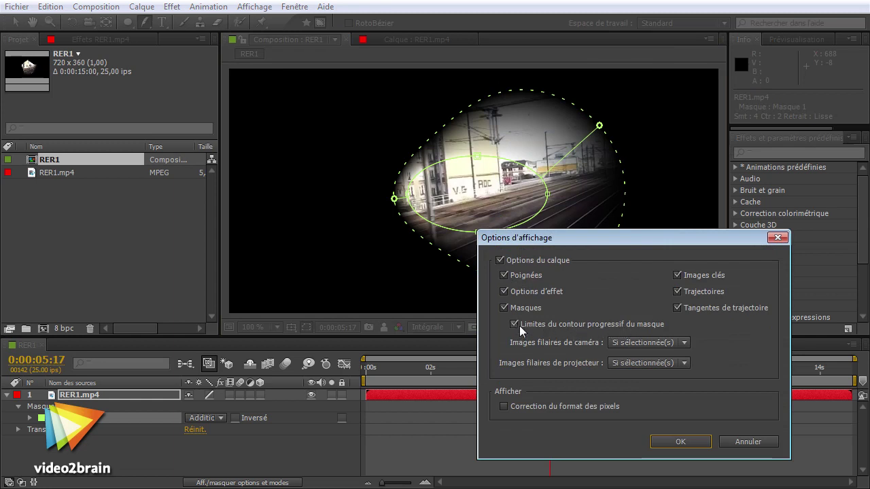
left_click(678, 442)
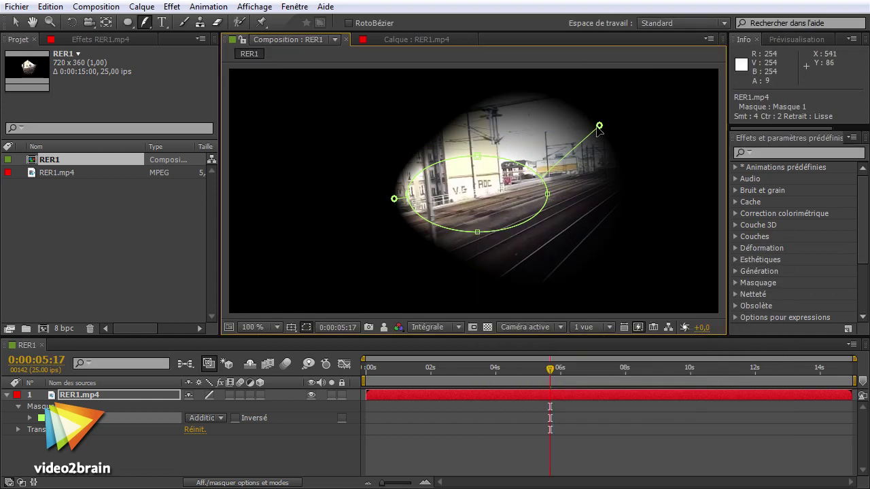
left_click_drag(600, 126, 605, 130)
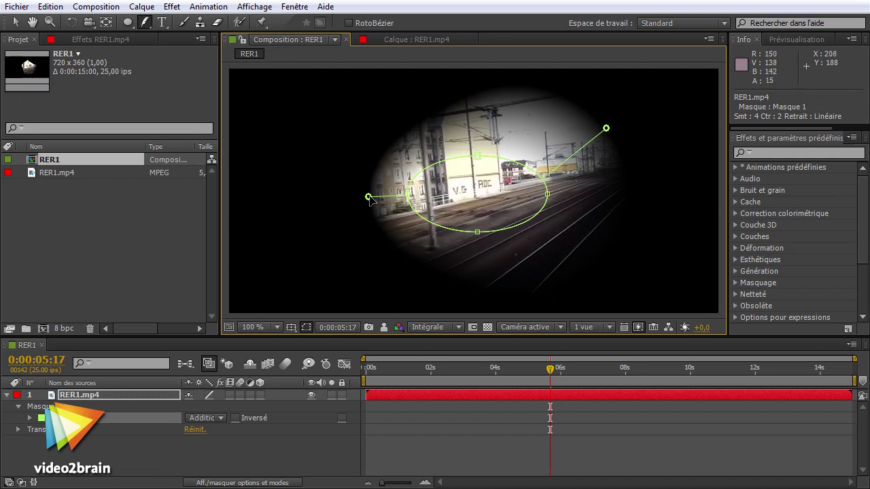
left_click_drag(370, 195, 384, 197)
Turn the mask feather boundary display back on in Options d'affichage
left_click(709, 39)
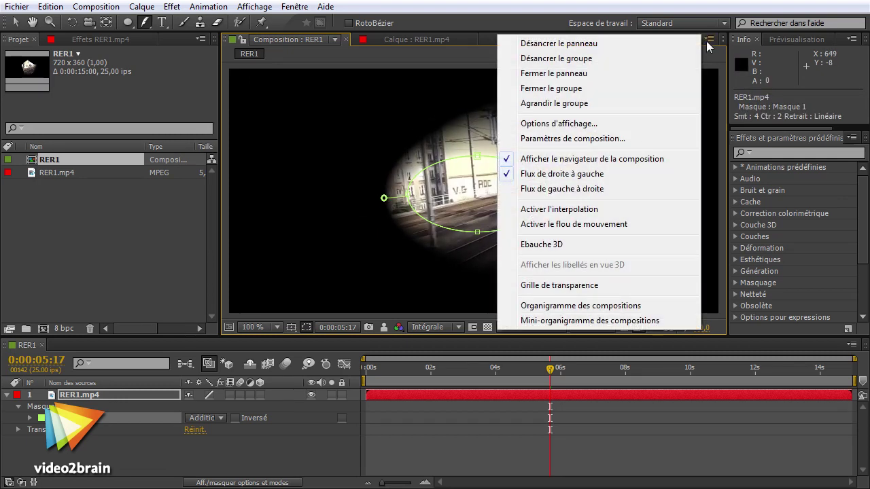
left_click(592, 123)
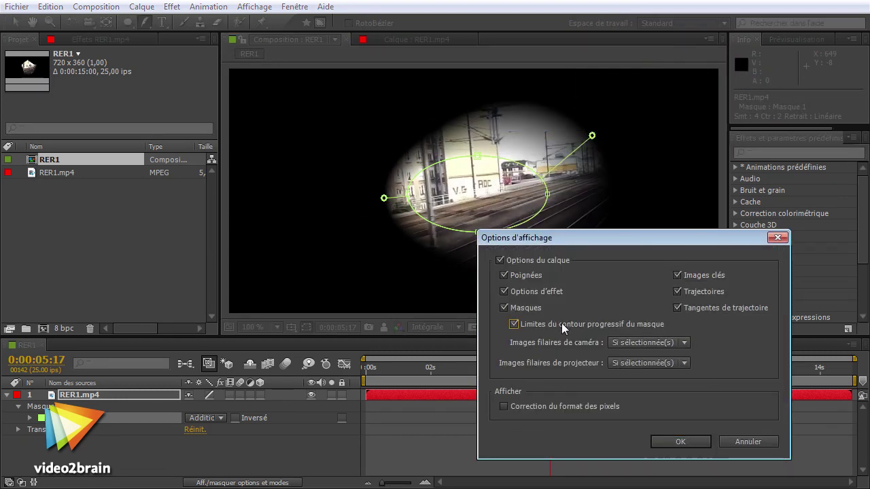
left_click(682, 442)
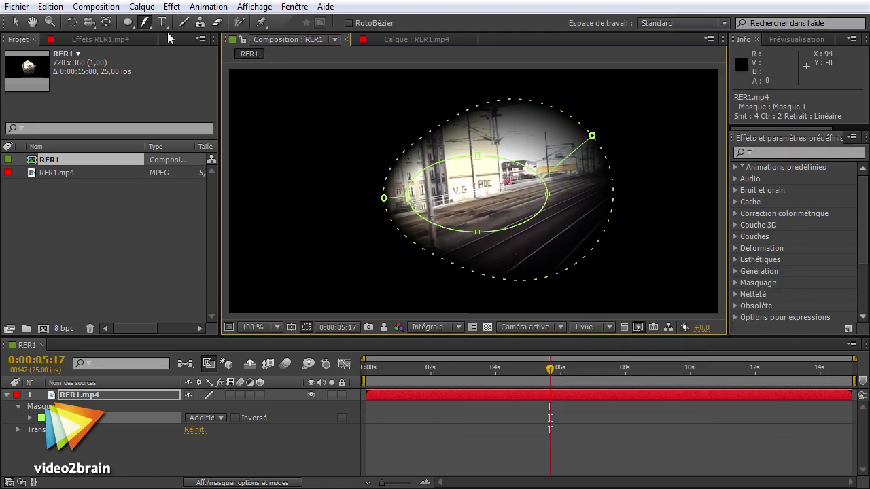
With the Mask Feather tool, pull the right feather point and its tangent handles outward into a rounder oval
left_click(144, 23)
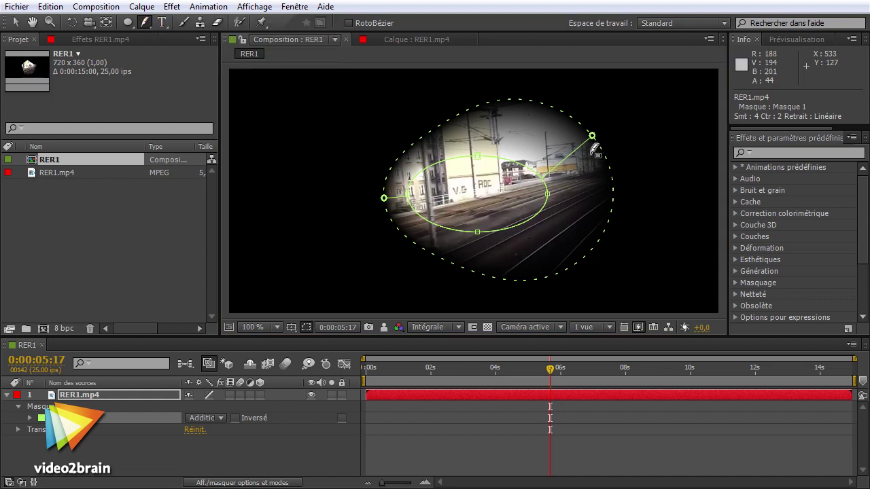
left_click_drag(592, 136, 605, 150)
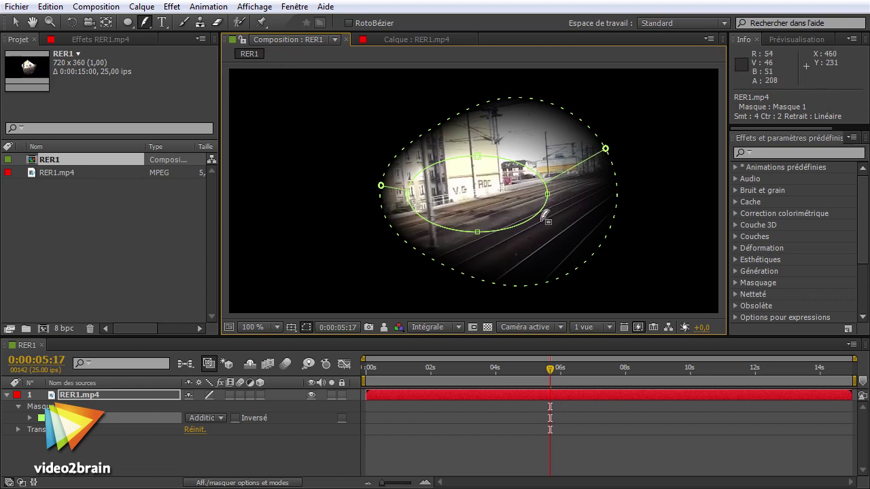
left_click_drag(605, 148, 611, 160)
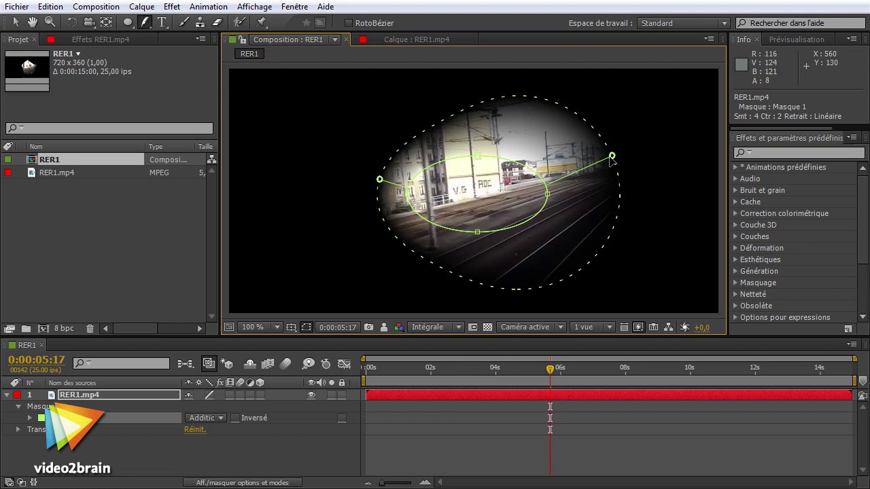
left_click_drag(611, 161, 622, 151)
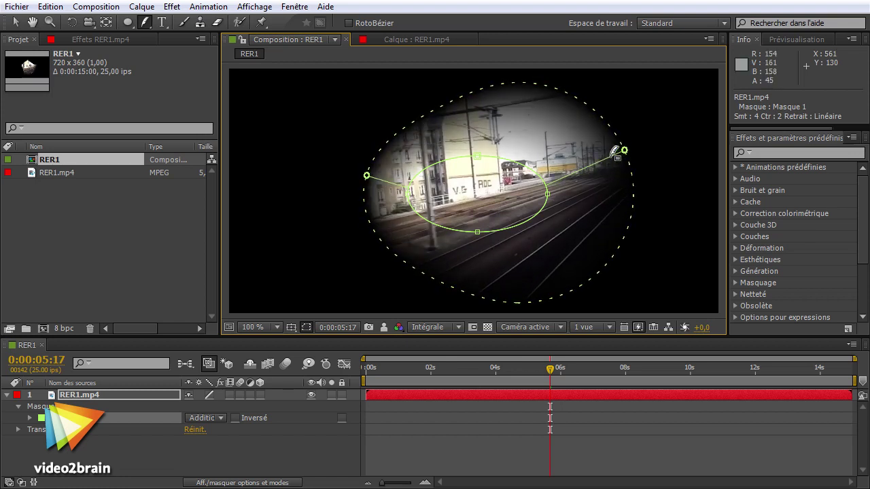
left_click_drag(622, 148, 616, 137)
left_click_drag(641, 164, 640, 159)
mouse_move(654, 124)
left_mouse_down()
mouse_move(581, 155)
mouse_move(601, 272)
mouse_move(614, 132)
mouse_move(633, 191)
left_mouse_up()
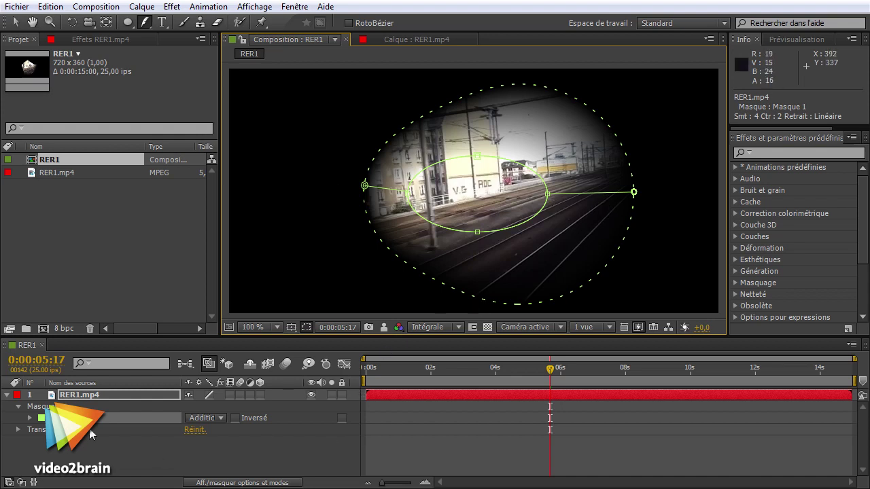
Turn on mask path keyframing, then move the right mask point down-left at 03:06
left_click(31, 419)
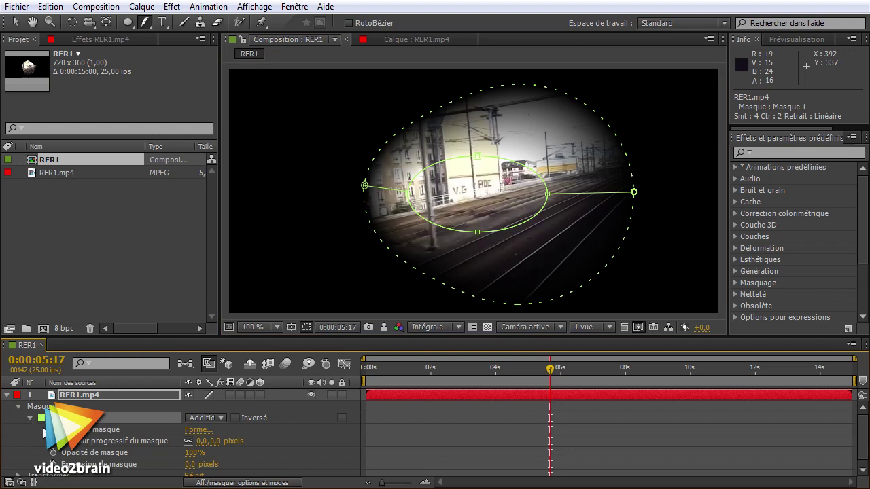
left_click(325, 364)
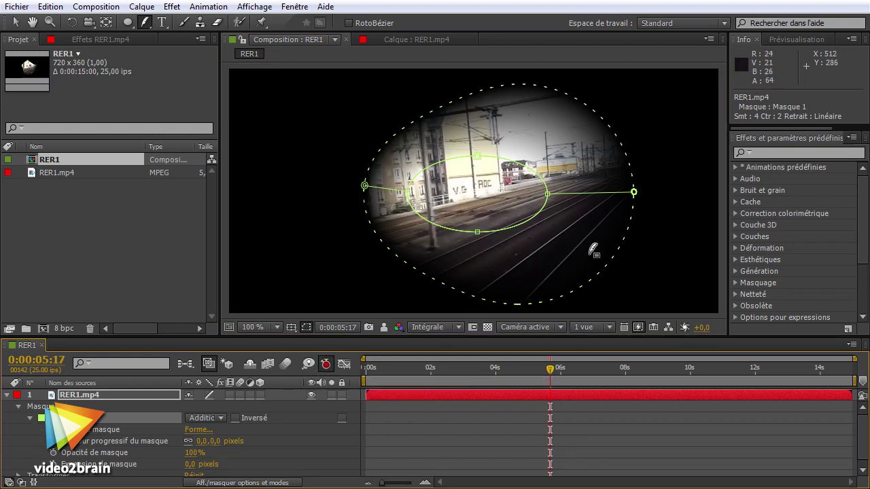
left_click_drag(633, 192, 632, 203)
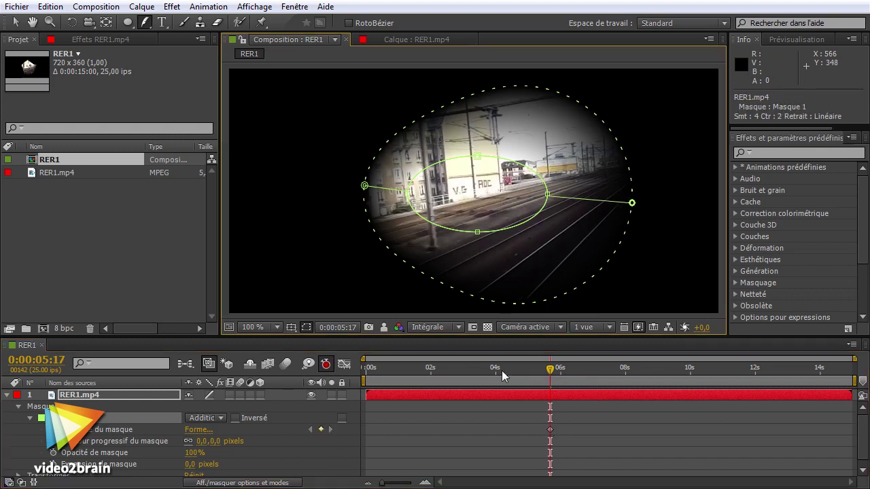
left_click_drag(501, 370, 471, 370)
left_click_drag(632, 202, 570, 273)
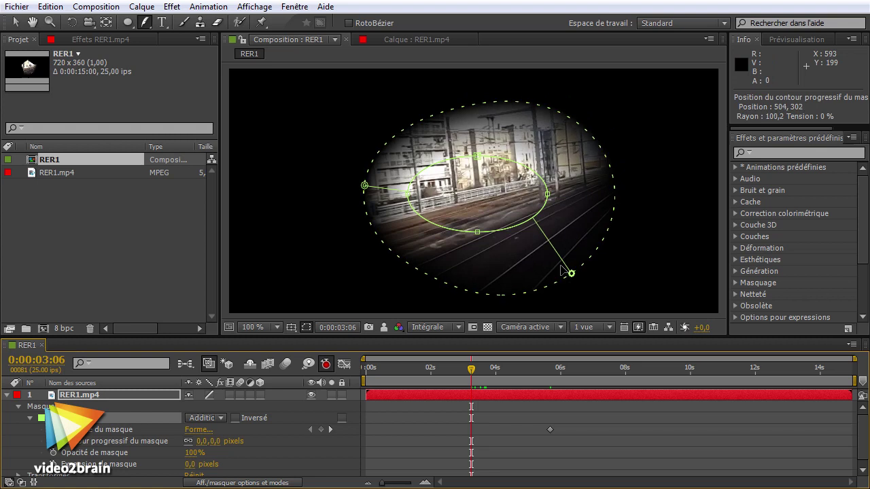
At 07:00, stretch the mask right, bend its curve upward, and smooth the right corner
left_click_drag(471, 370, 592, 370)
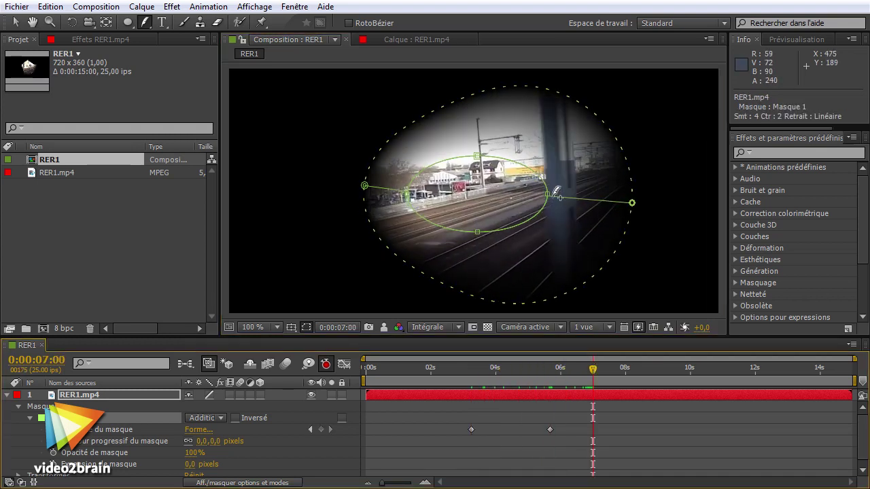
mouse_move(548, 195)
left_mouse_down()
mouse_move(582, 195)
mouse_move(567, 236)
left_mouse_up()
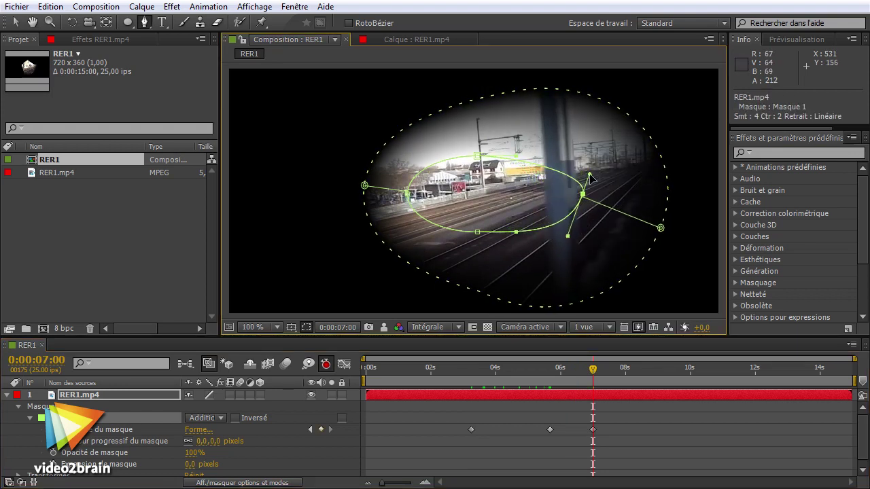
left_click_drag(589, 175, 598, 155)
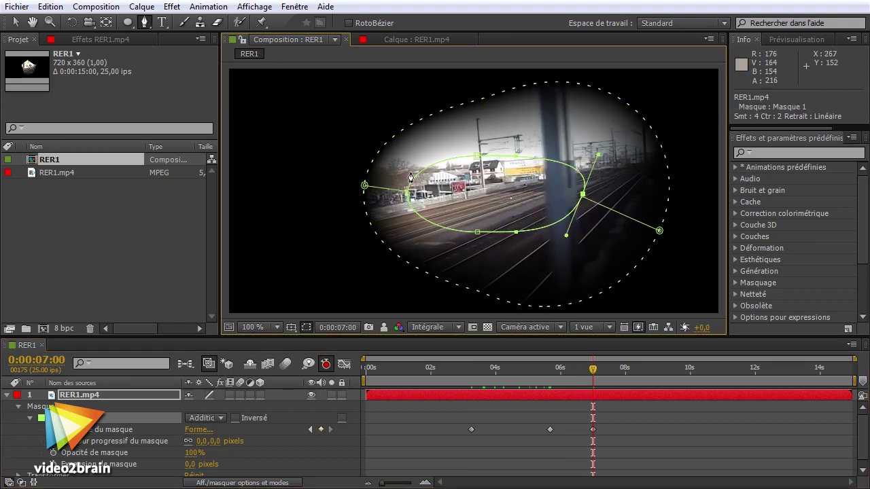
left_click_drag(602, 370, 635, 374)
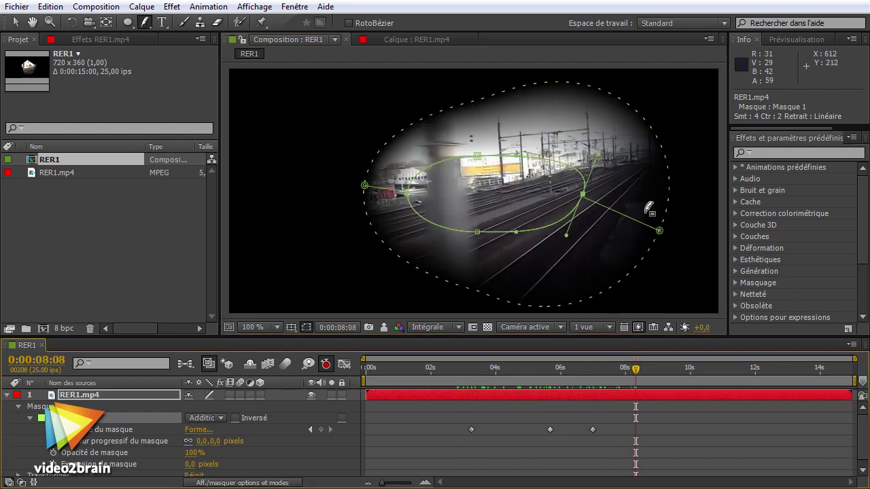
left_click(659, 232)
Set the feather point to hold, stretching the feather toward the lower right and upper left
right_click(660, 232)
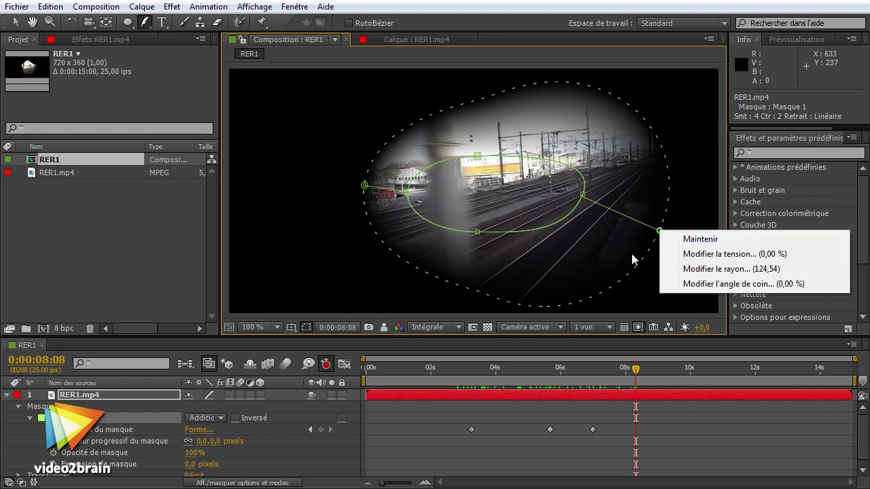
left_click(713, 242)
left_click_drag(659, 232, 641, 246)
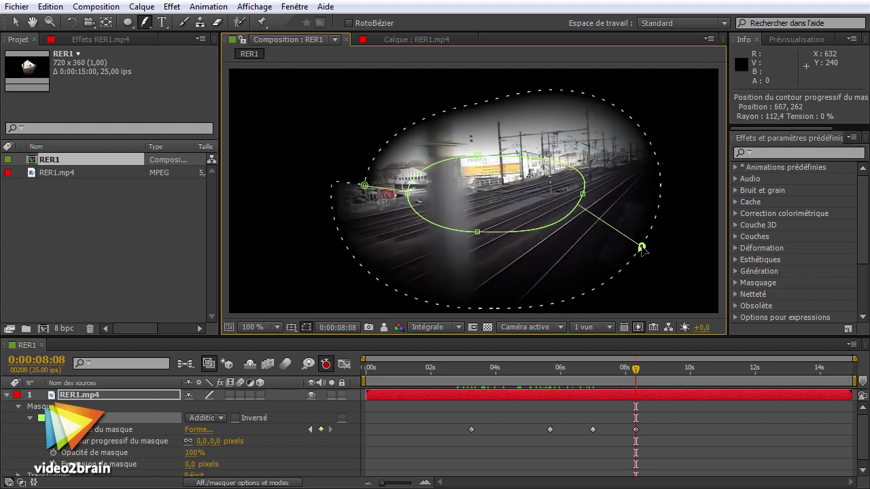
left_click_drag(365, 186, 384, 185)
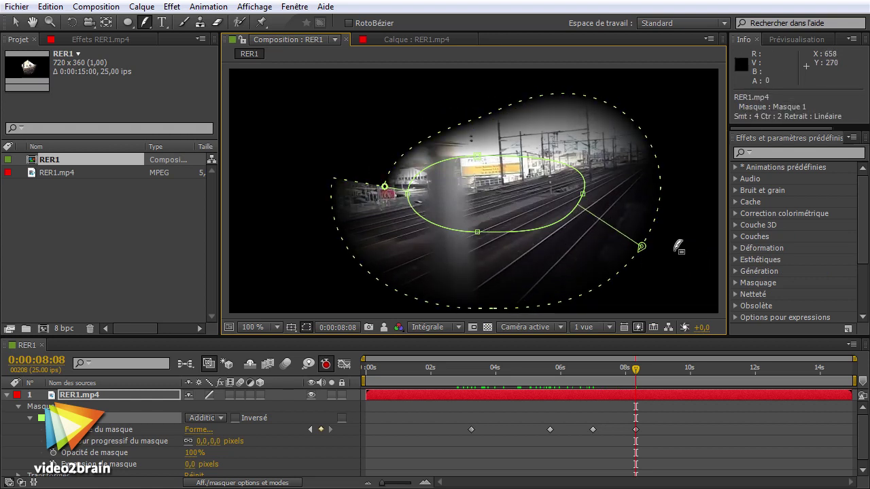
right_click(643, 250)
left_click(673, 256)
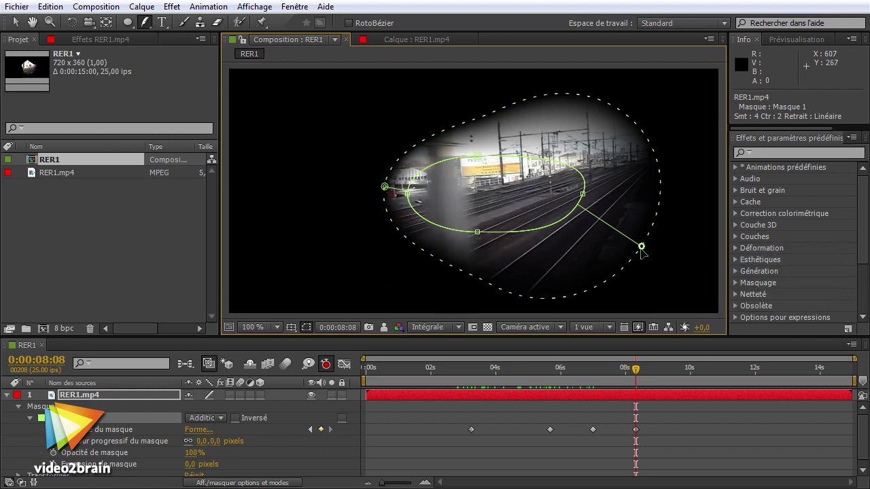
Give the feather point radius 10, pull it out to the right, and tighten its tension
right_click(641, 249)
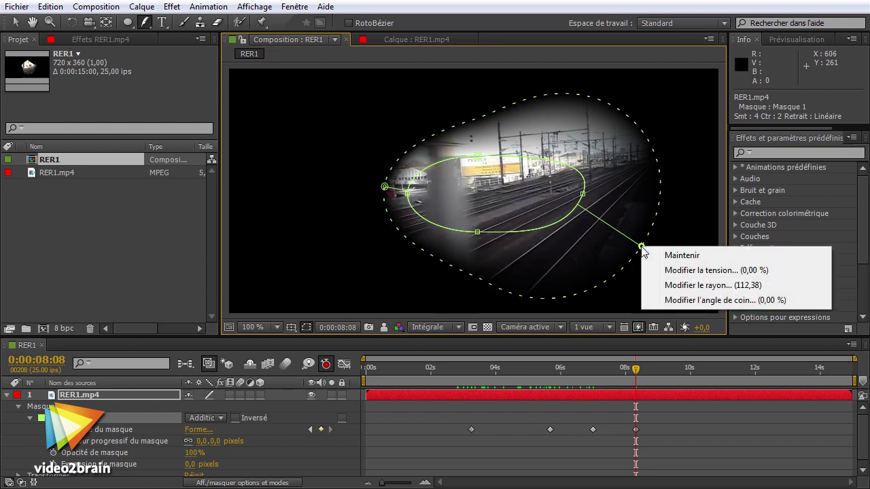
left_click(704, 285)
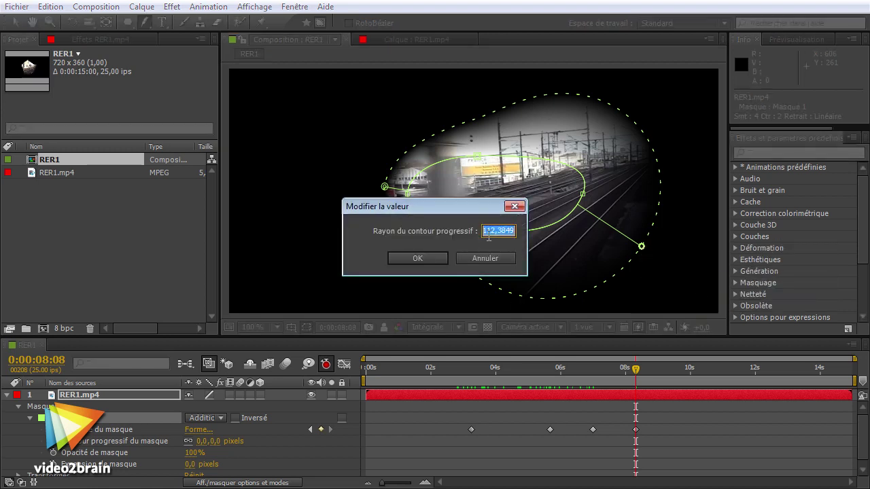
key("Return")
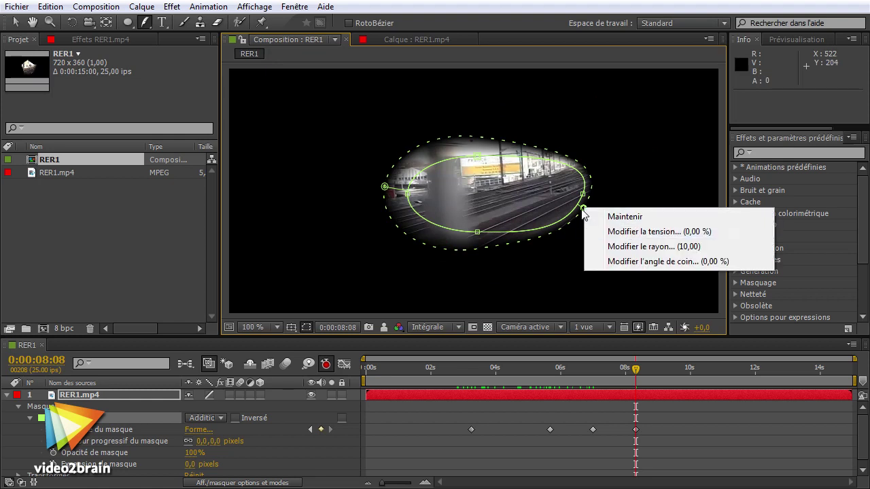
left_click_drag(582, 209, 662, 204)
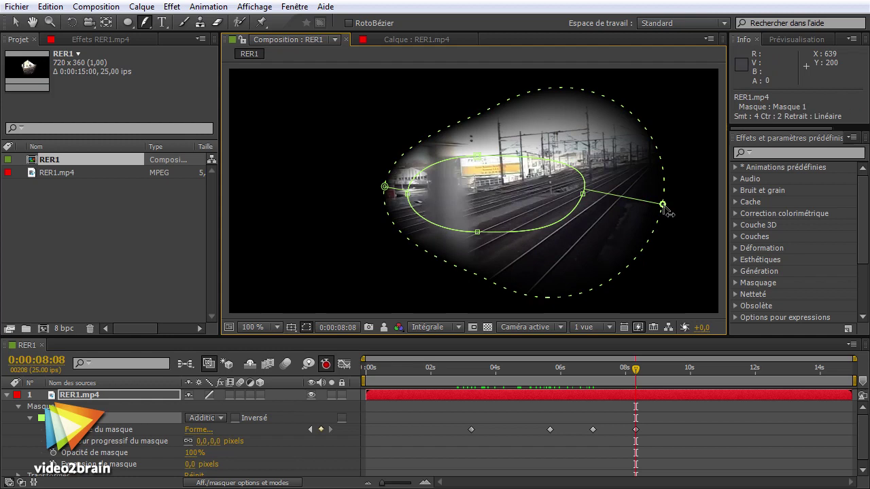
left_click_drag(662, 204, 557, 216)
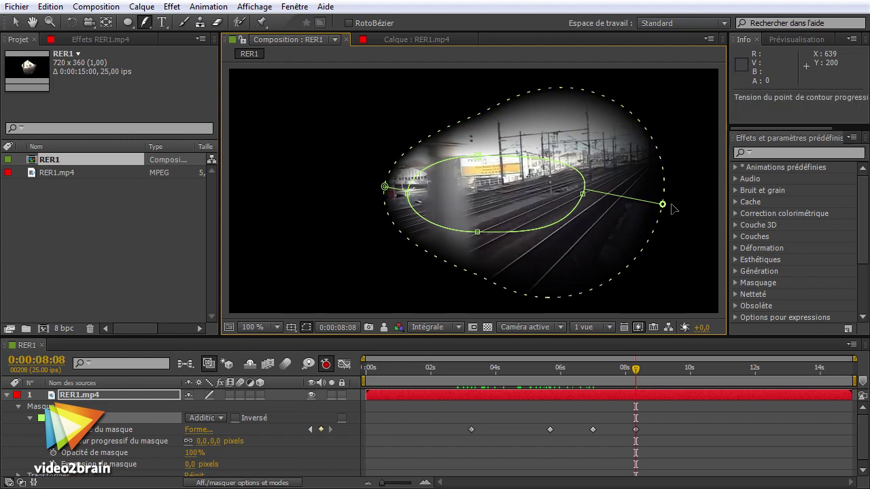
left_click_drag(674, 209, 649, 214)
left_click_drag(625, 252, 644, 207)
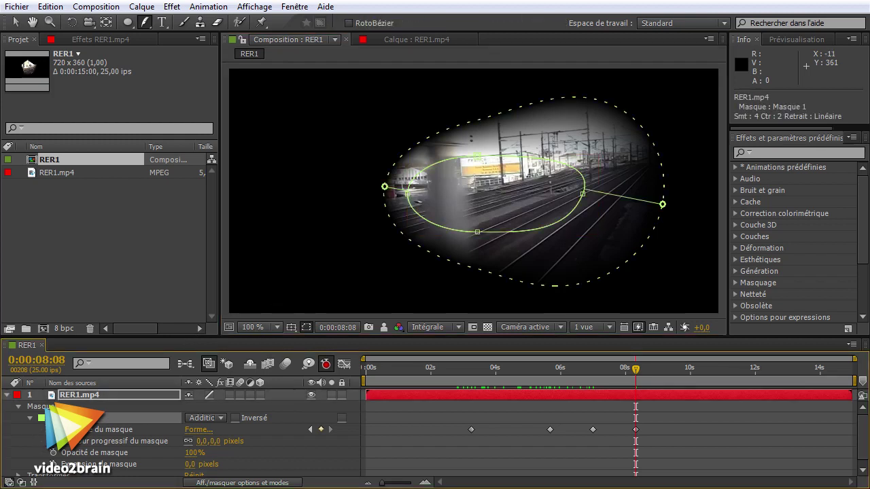
Maximize the composition view and draw a closed five-point Pen mask around the converging tracks
left_click(87, 429)
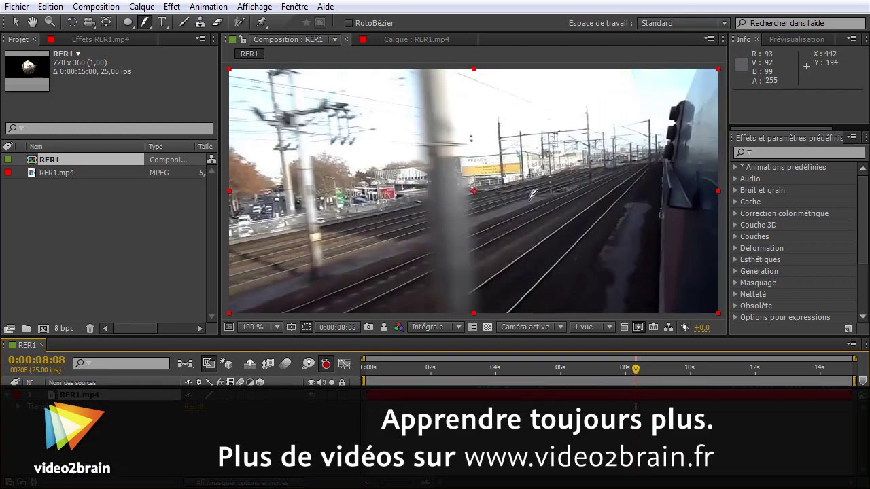
key("grave")
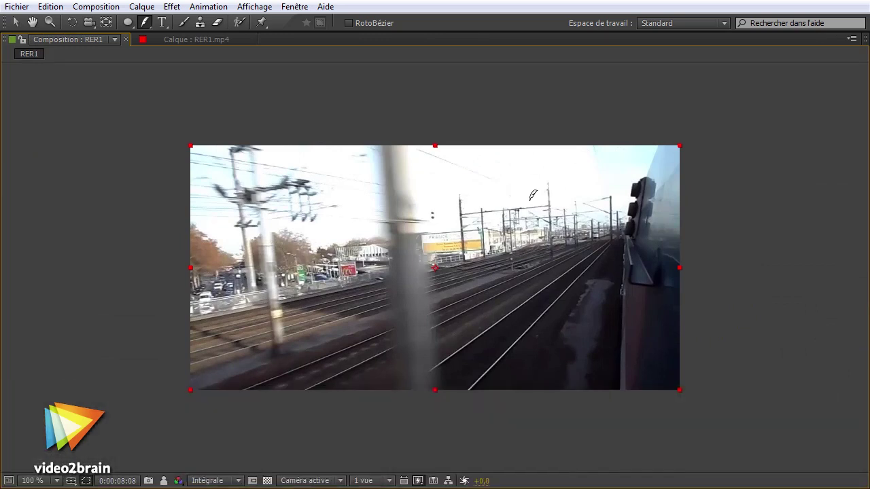
key("g")
left_click(117, 318)
left_click(548, 237)
left_click(611, 240)
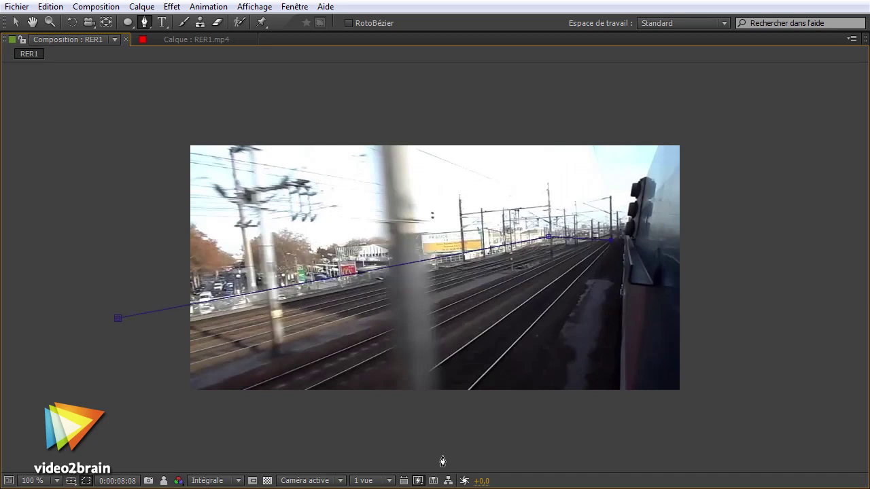
left_click(461, 444)
left_click(117, 434)
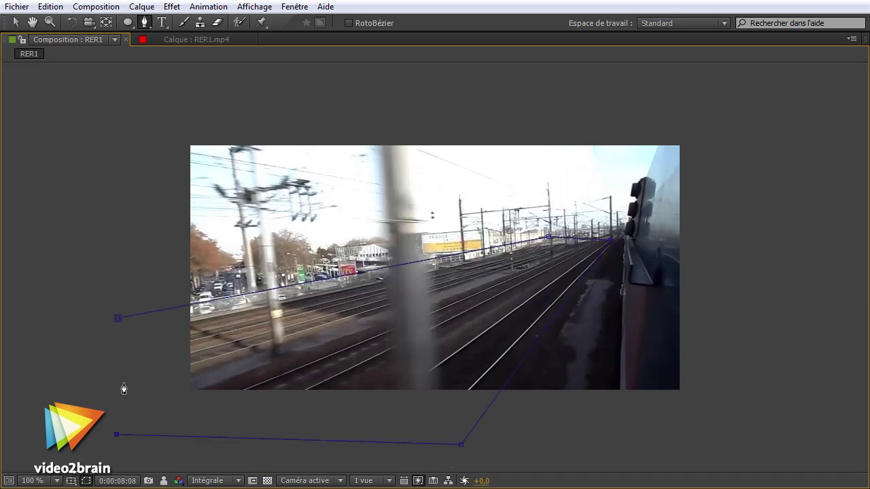
left_click(119, 318)
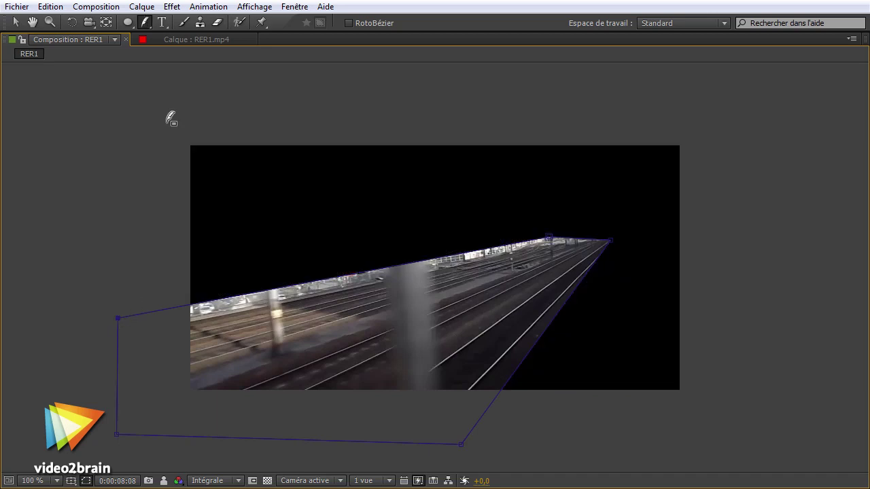
Drag the track mask's feather outward on the left and right, pulling the top feather in
left_click_drag(129, 311, 111, 259)
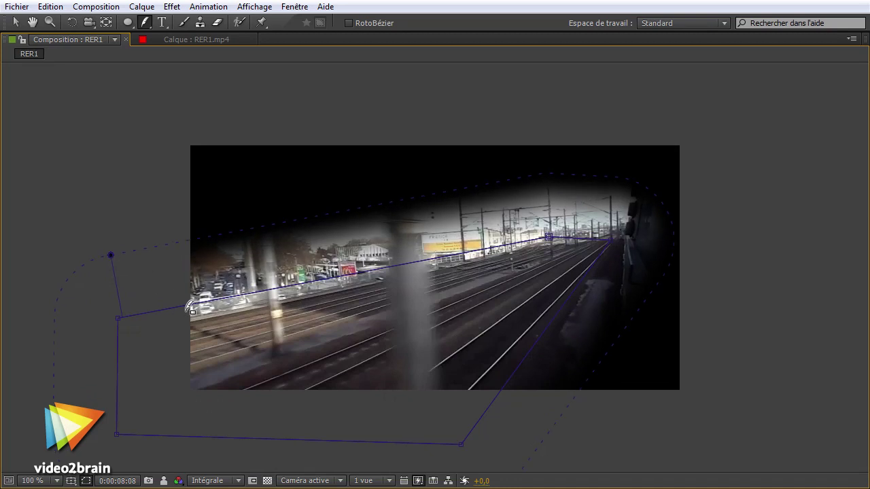
left_click_drag(620, 182, 589, 237)
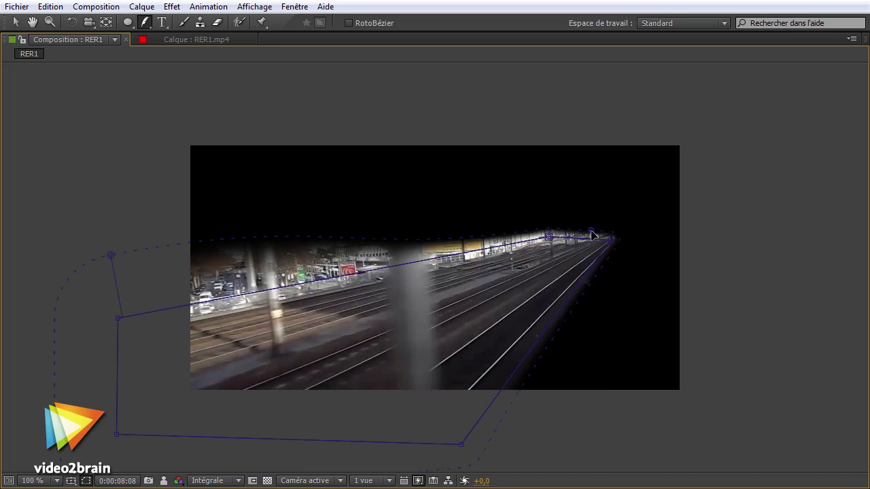
mouse_move(534, 365)
left_mouse_down()
mouse_move(584, 386)
mouse_move(588, 408)
left_mouse_up()
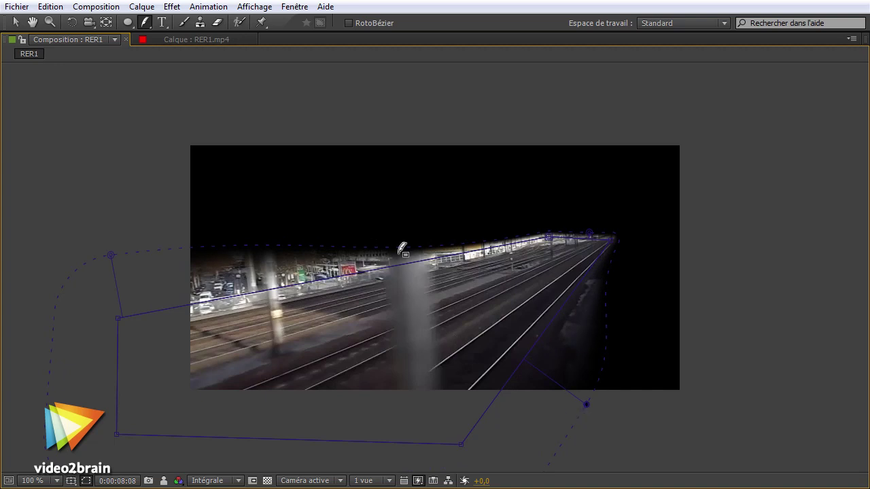
Add feather points on the top and right edges, raise the top one, and restore the workspace
left_click_drag(397, 246, 390, 241)
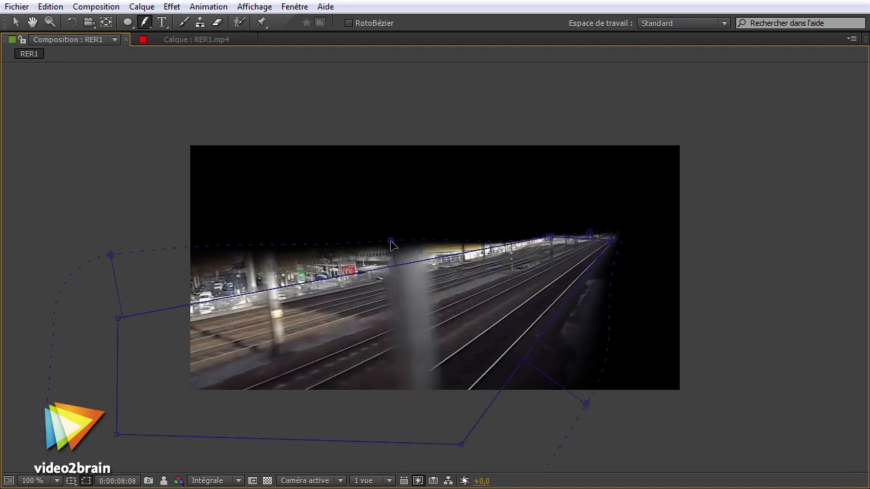
left_click_drag(614, 289, 617, 293)
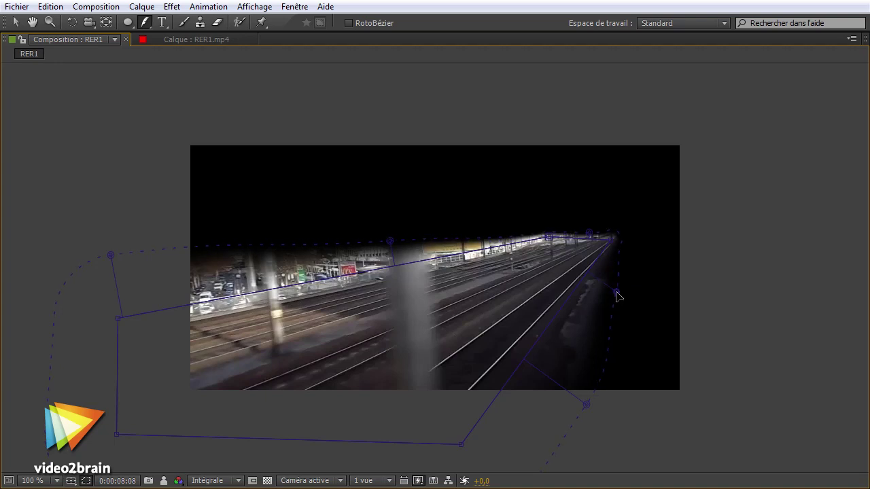
left_click_drag(587, 409, 591, 411)
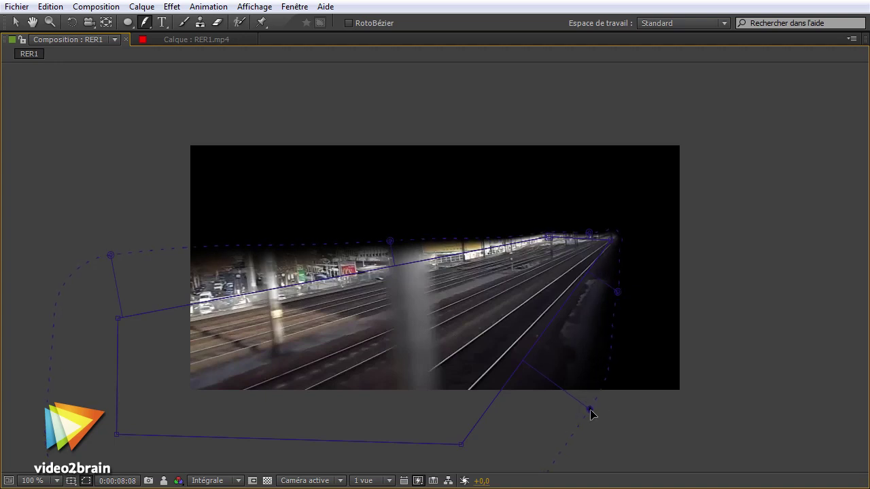
left_click_drag(390, 240, 389, 237)
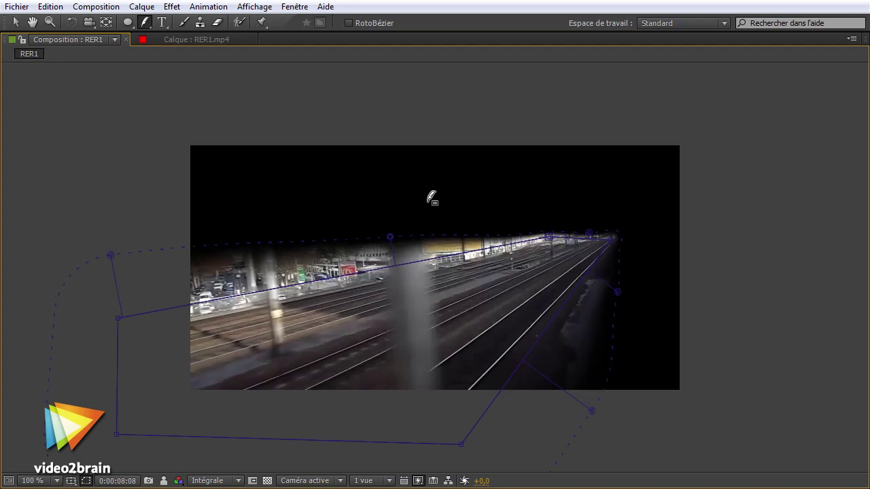
key("grave")
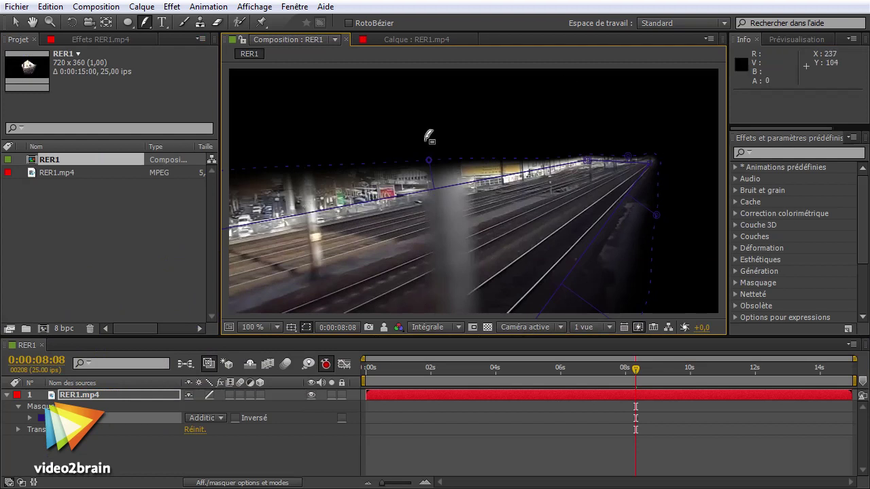
Show the mask path with M, collapse Masque 1's properties, and deselect to hide the outline
left_click(347, 367)
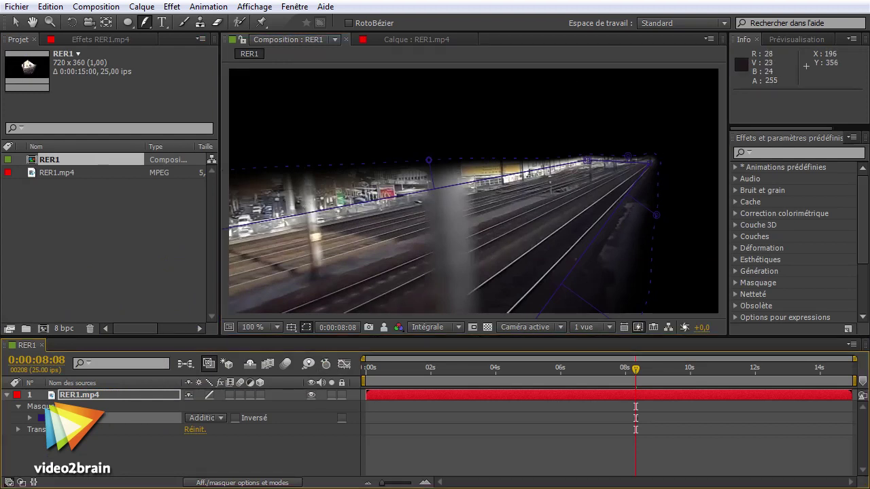
key("m")
left_click(132, 421)
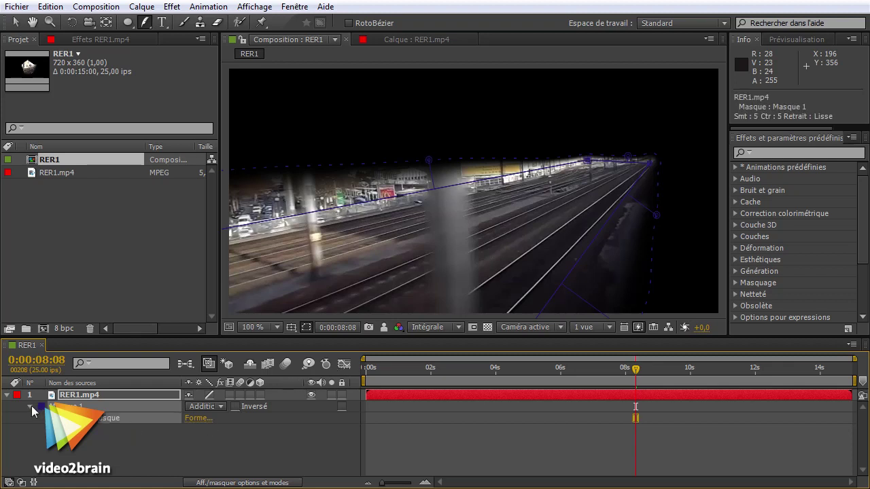
left_click(30, 407)
left_click(134, 440)
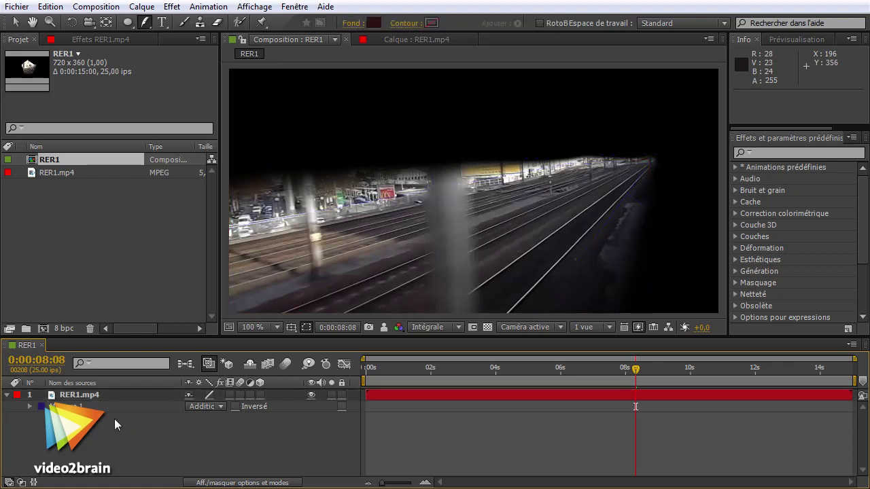
Select the RER1.mp4 layer and switch the column to show layer names instead of source names
left_click(124, 393)
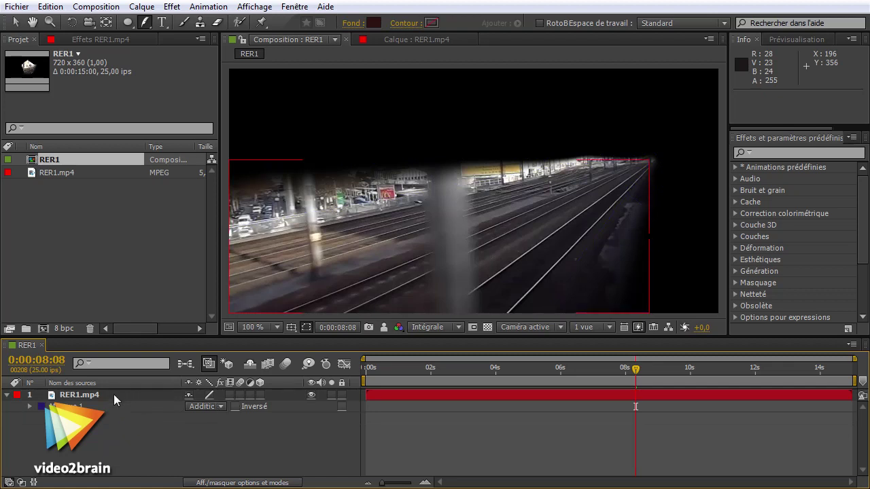
left_click(112, 386)
left_click(100, 396)
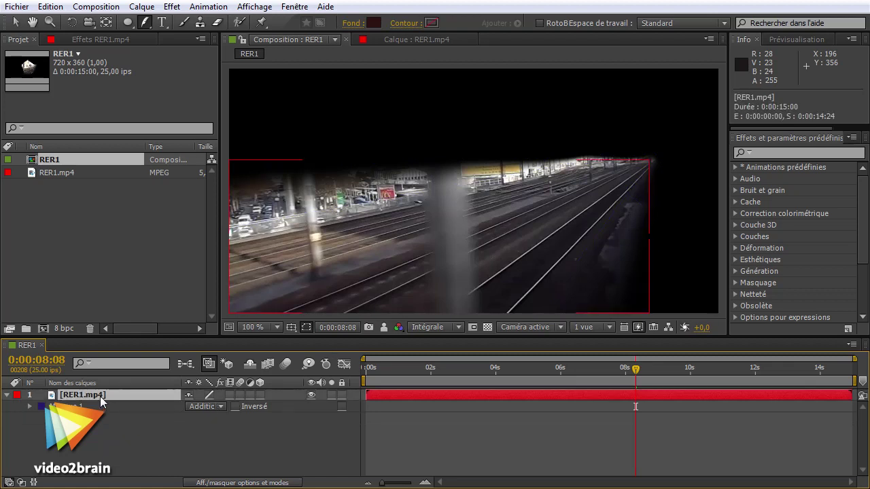